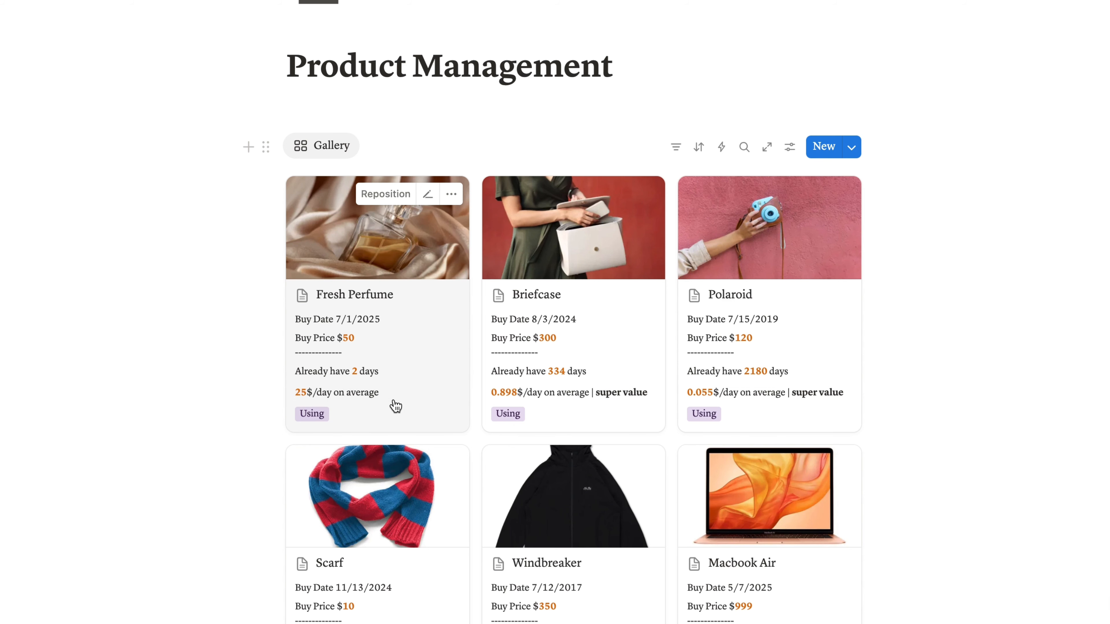
# - Review the finished product gallery cards and the total price chart below them
pyautogui.scroll(-2, 342, 425)
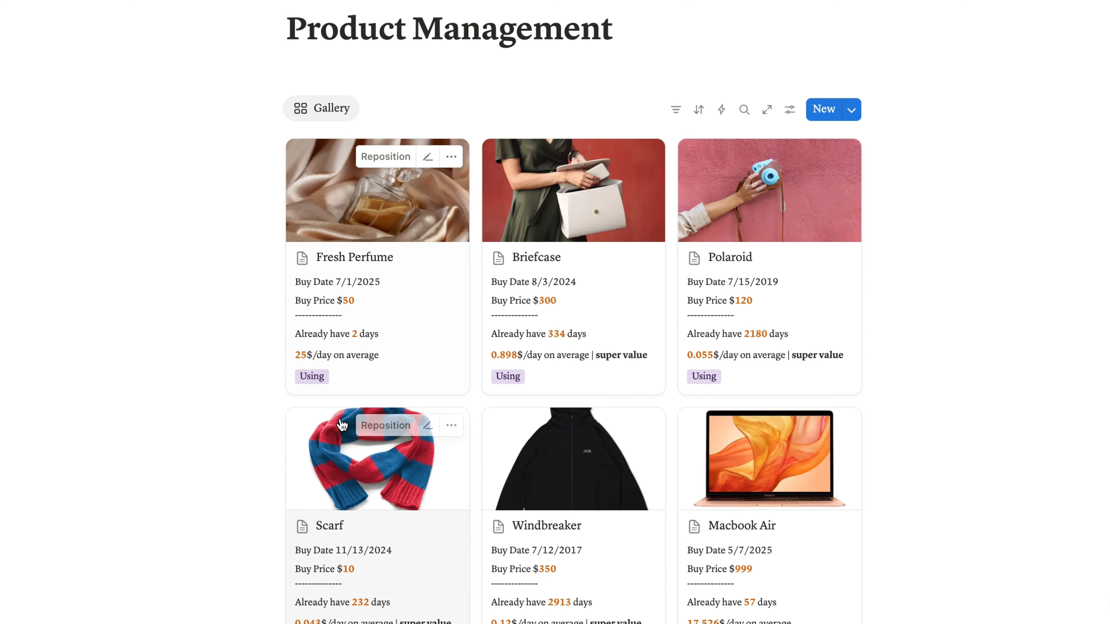
pyautogui.scroll(-2, 380, 263)
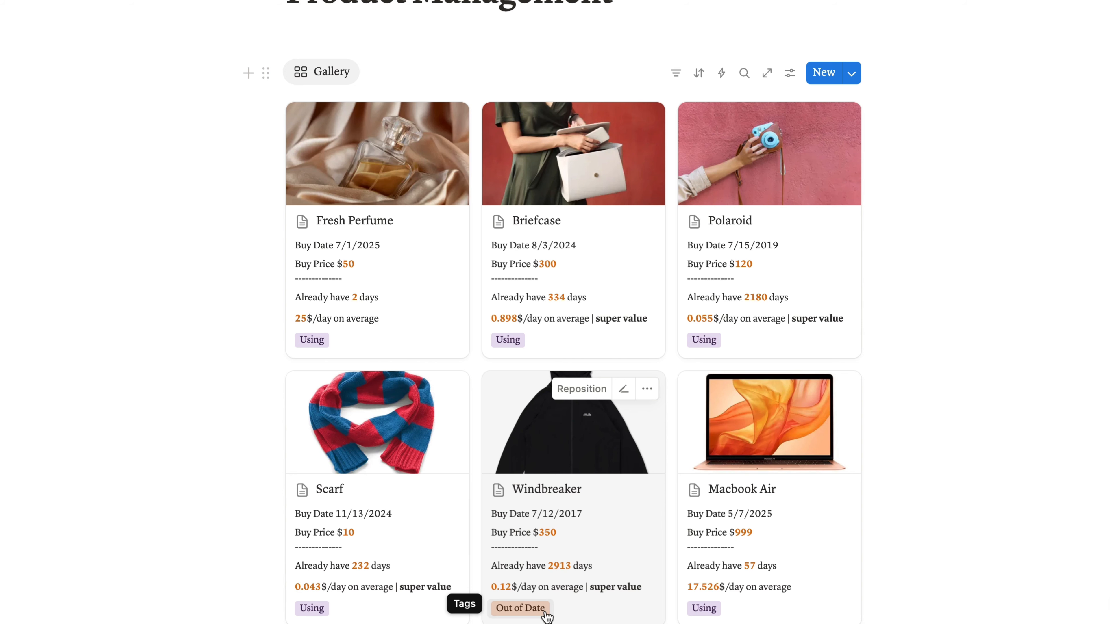
pyautogui.scroll(-12, 546, 617)
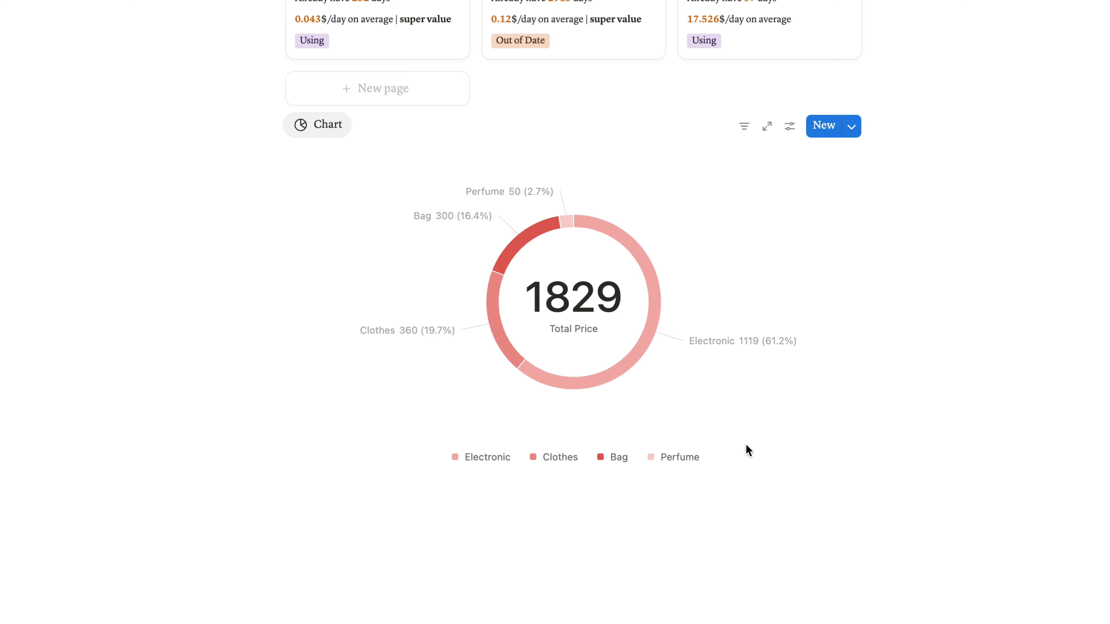
pyautogui.scroll(15, 748, 450)
pyautogui.scroll(-2, 747, 450)
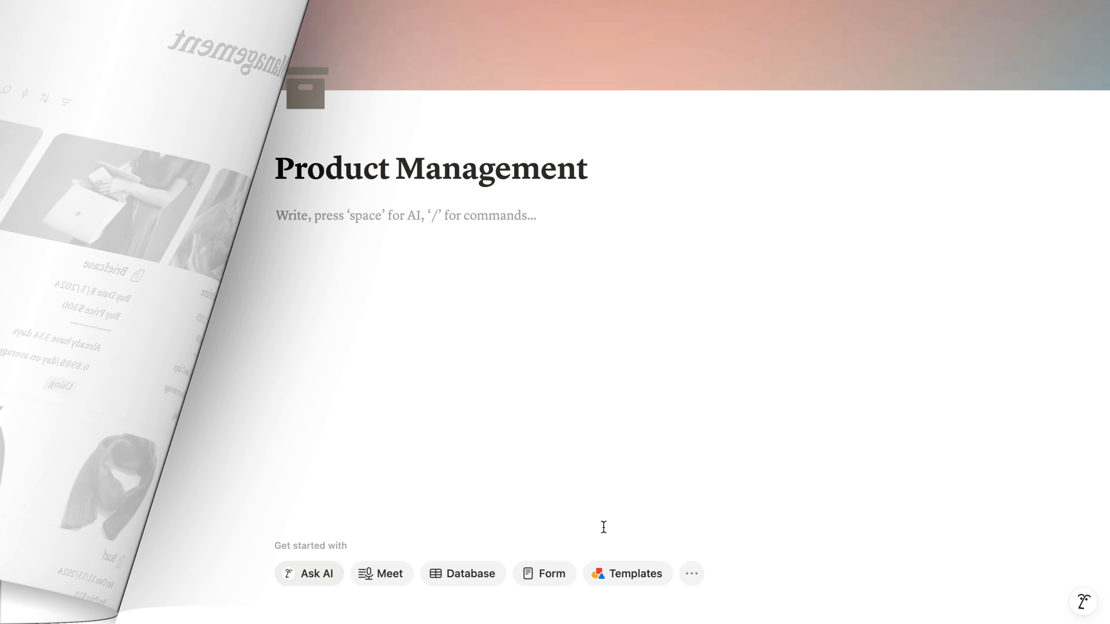
# - Insert an inline database titled Product on the empty Product Management page and hide its title
pyautogui.write('/data')
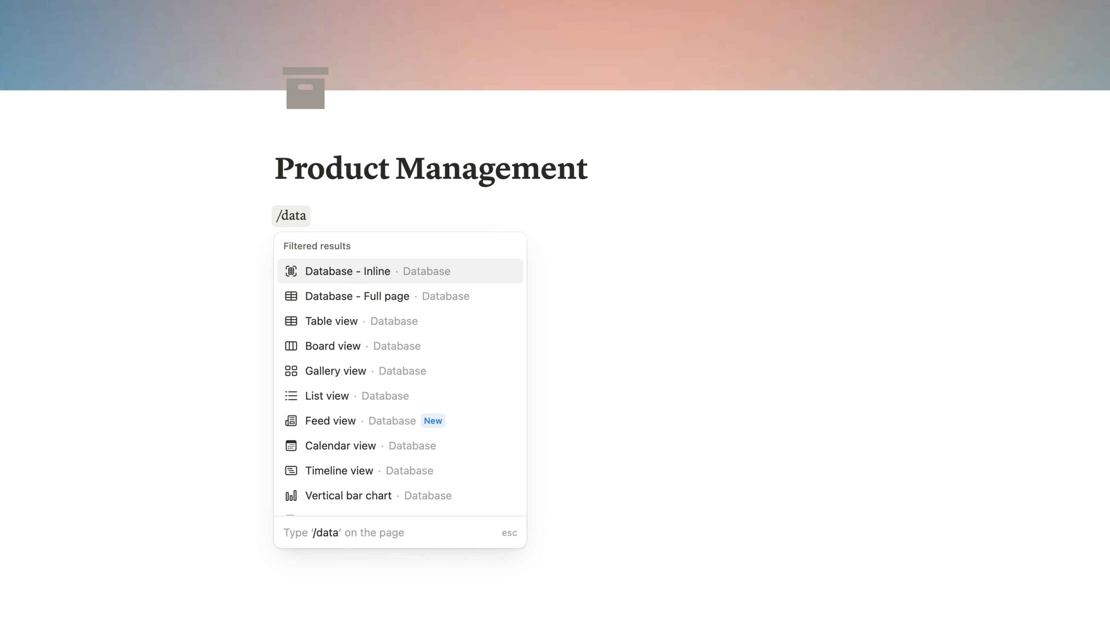
pyautogui.press('Return')
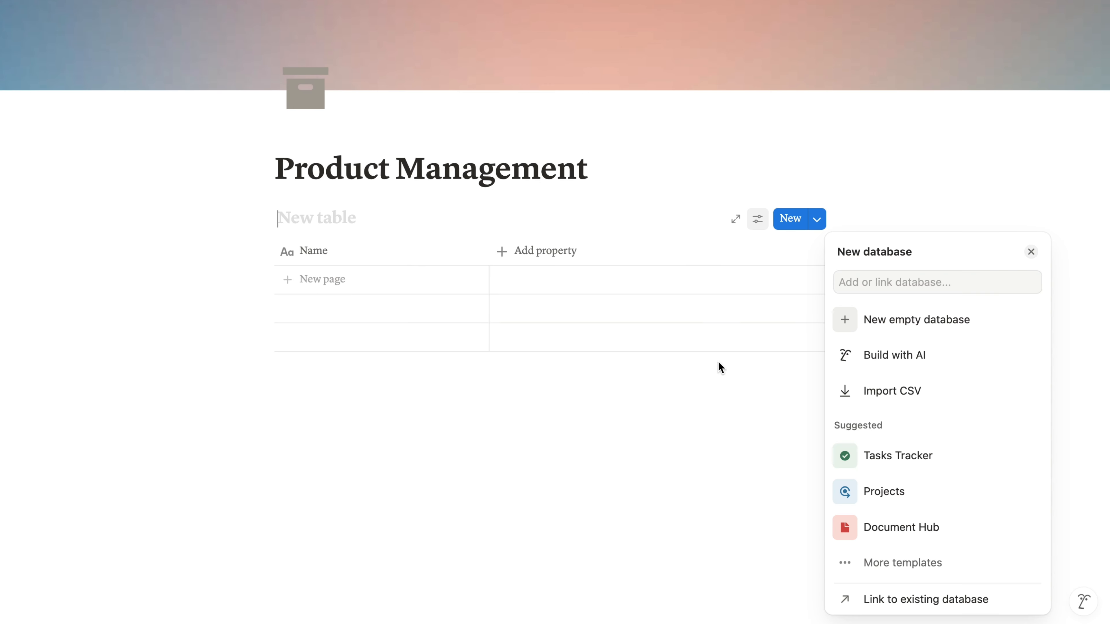
pyautogui.write('Product')
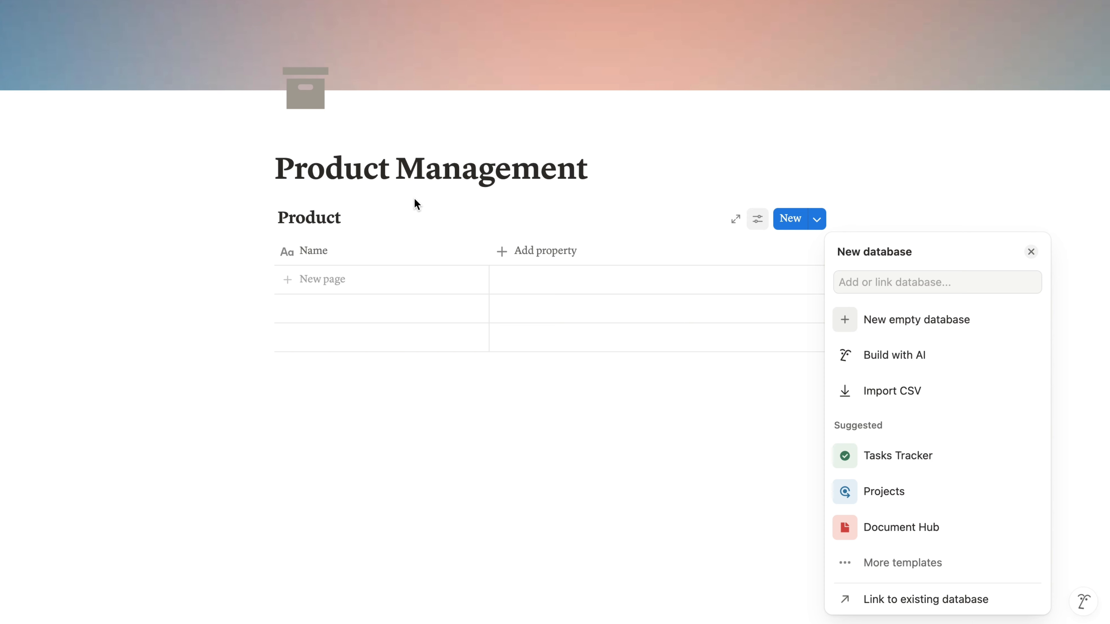
pyautogui.press('Escape')
pyautogui.click(372, 218)
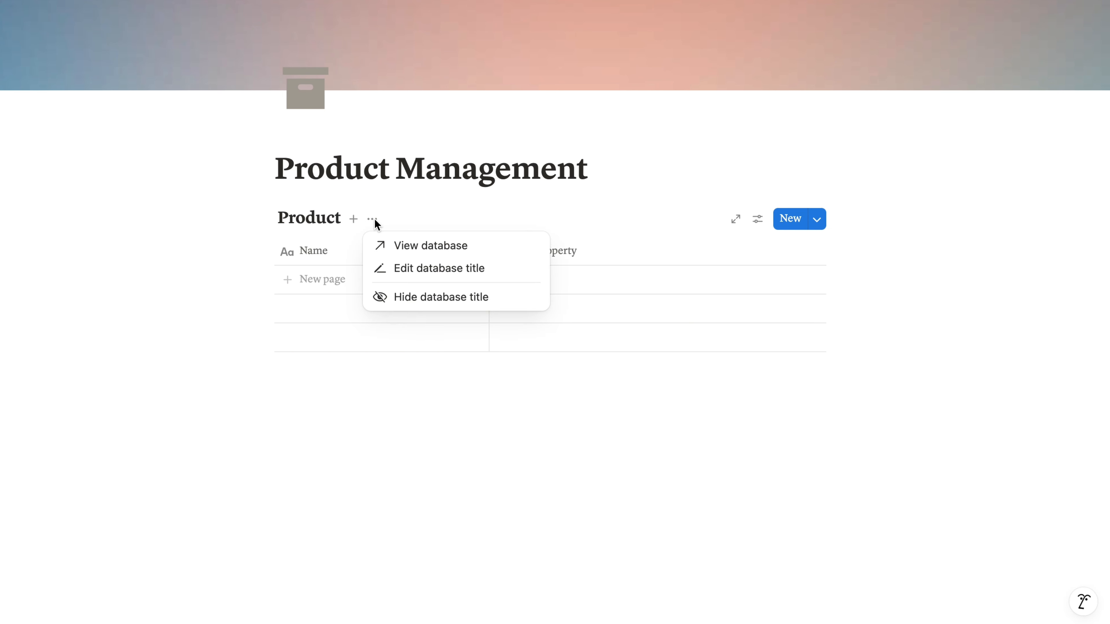
pyautogui.click(411, 297)
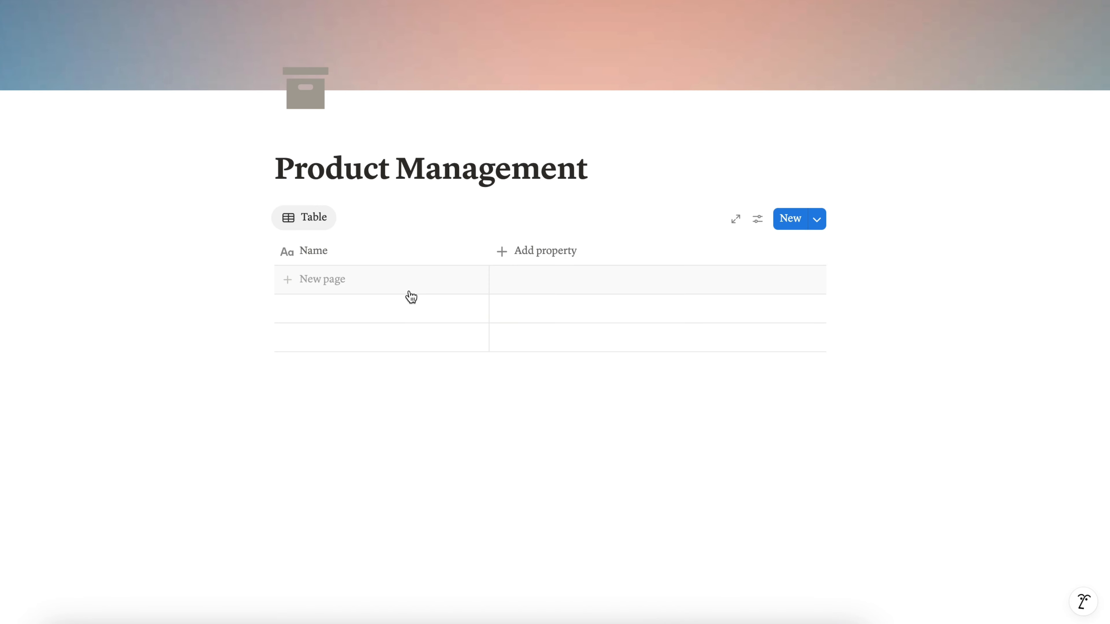
# - Add a multi-select property named Description and a date property named Launch Date to the table
pyautogui.click(518, 261)
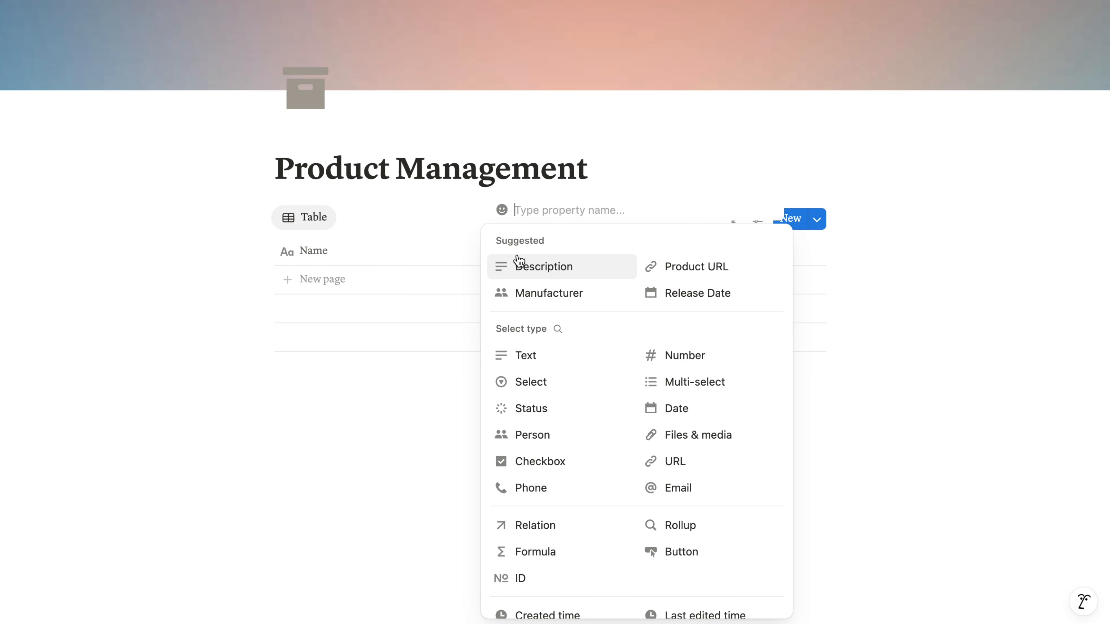
pyautogui.write('Description')
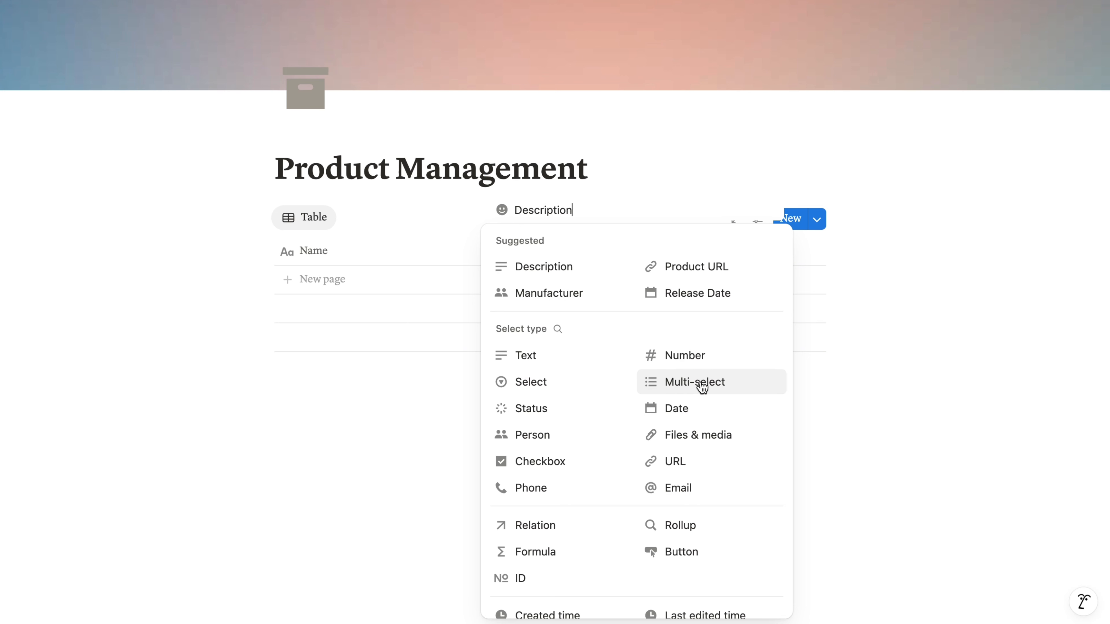
pyautogui.click(701, 383)
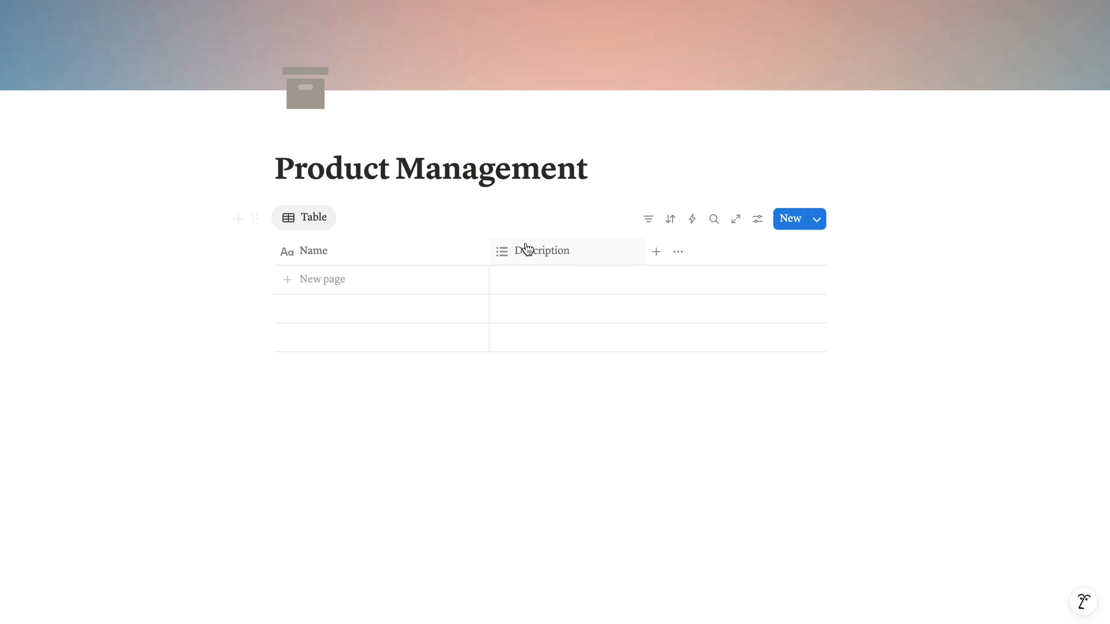
pyautogui.click(653, 251)
pyautogui.write('Lu')
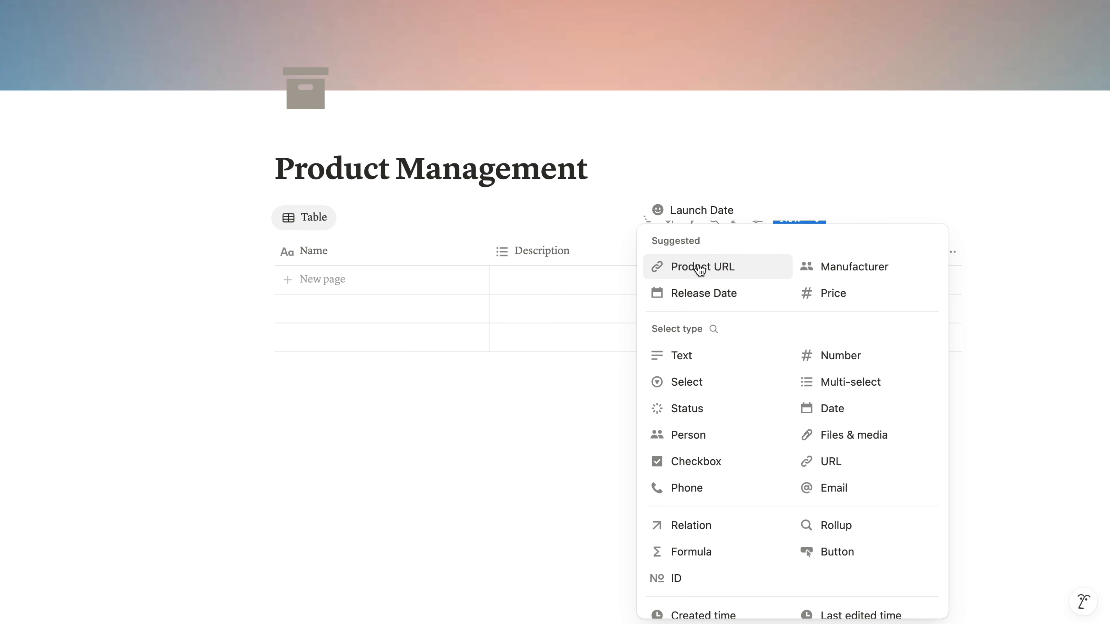
pyautogui.click(814, 408)
# - Add a number property named Price to the table
pyautogui.click(813, 255)
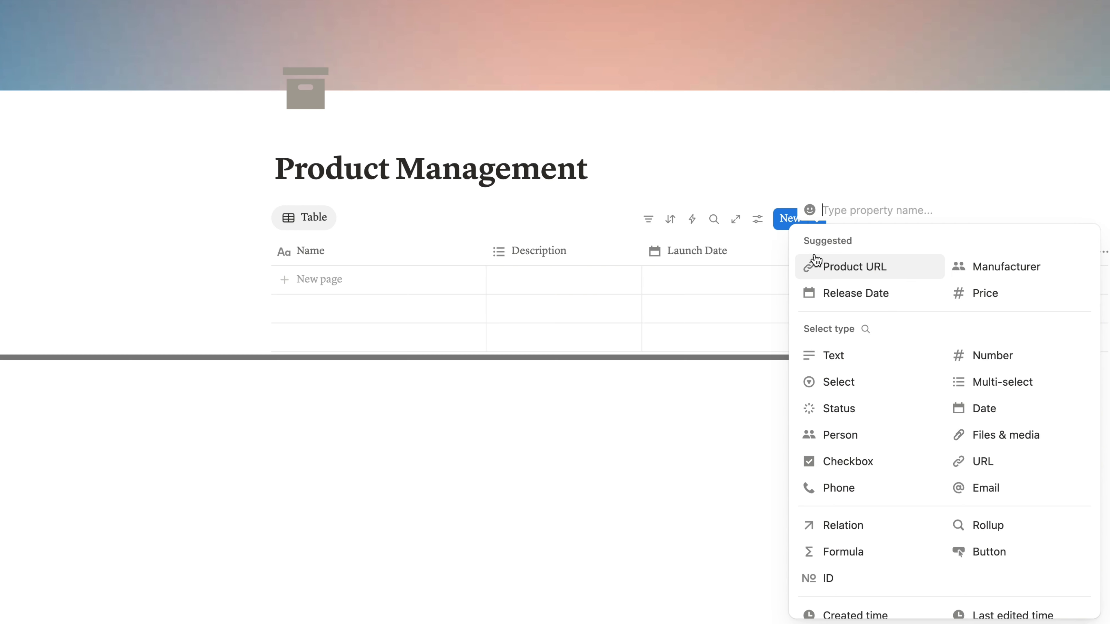
pyautogui.write('Price')
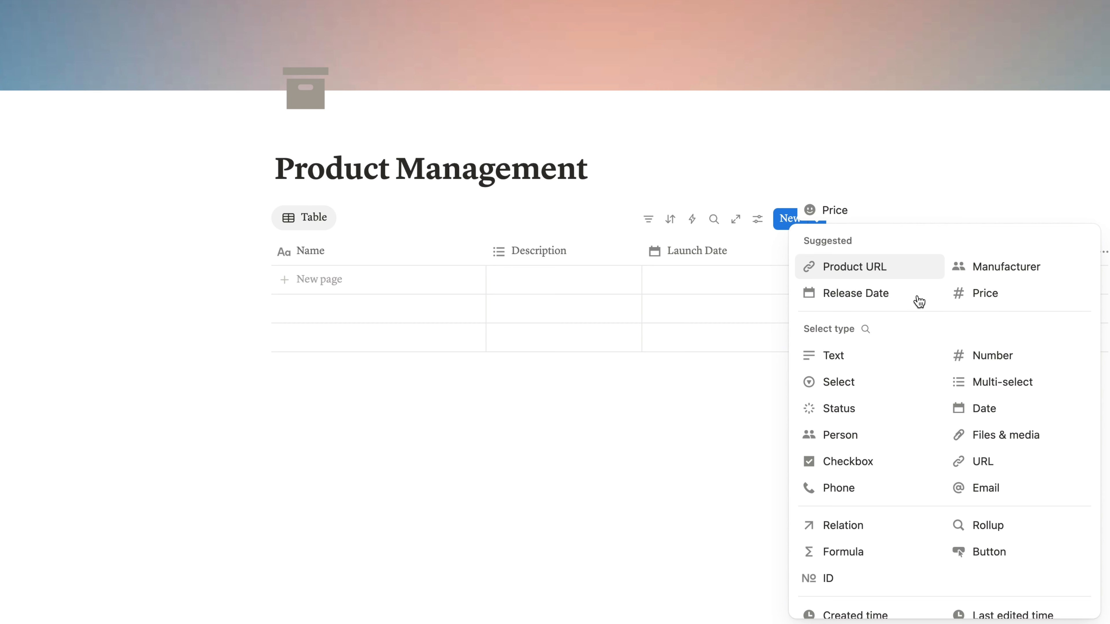
pyautogui.click(1003, 362)
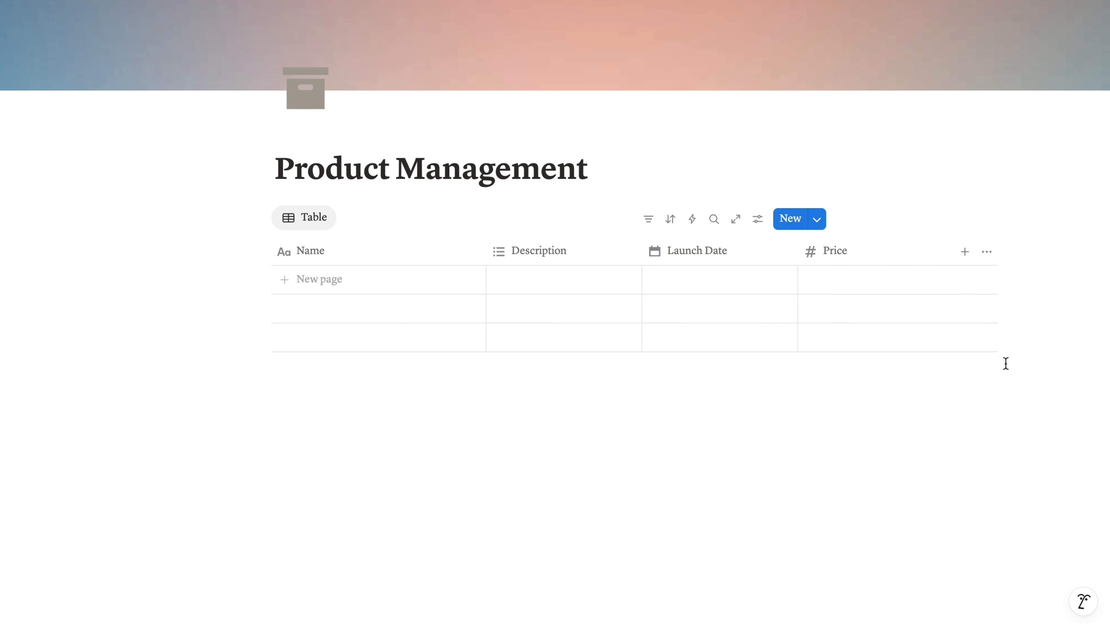
# - Create a Fresh Perfume entry and give it a new Description option called Perfume
pyautogui.click(364, 280)
pyautogui.write('Fresh Perfume')
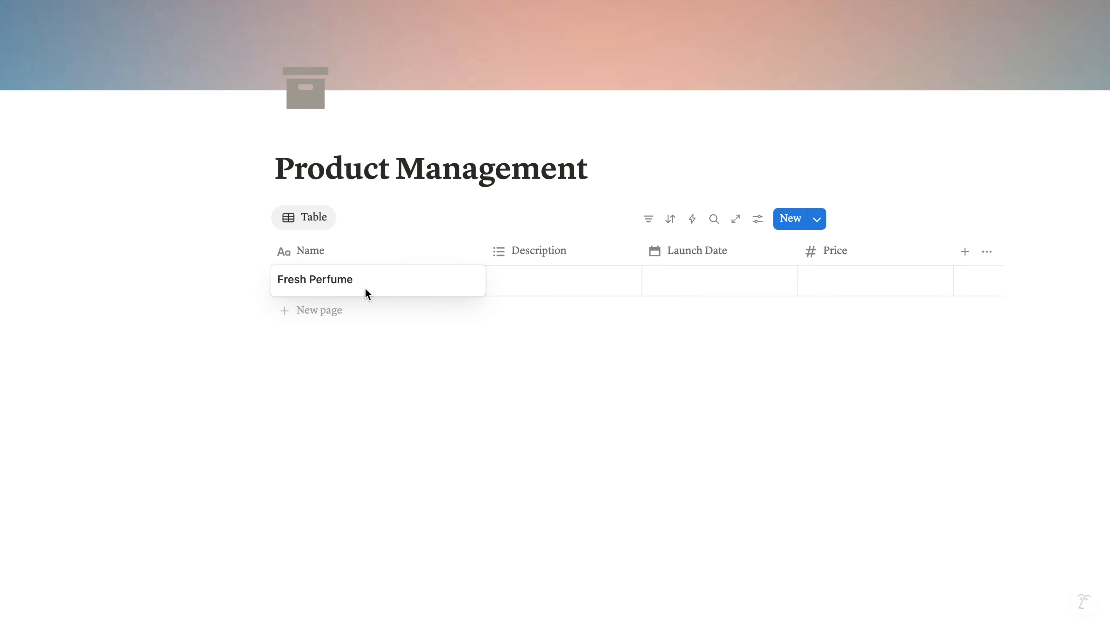
pyautogui.press('Return')
pyautogui.click(516, 287)
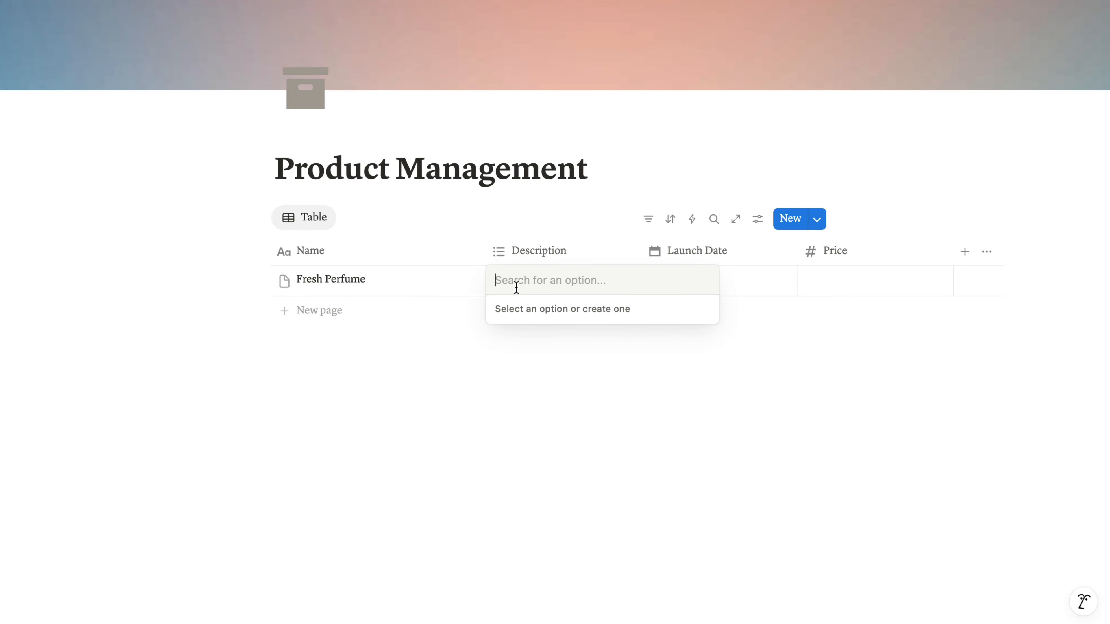
pyautogui.write('s')
pyautogui.press('BackSpace')
pyautogui.write('Perfume')
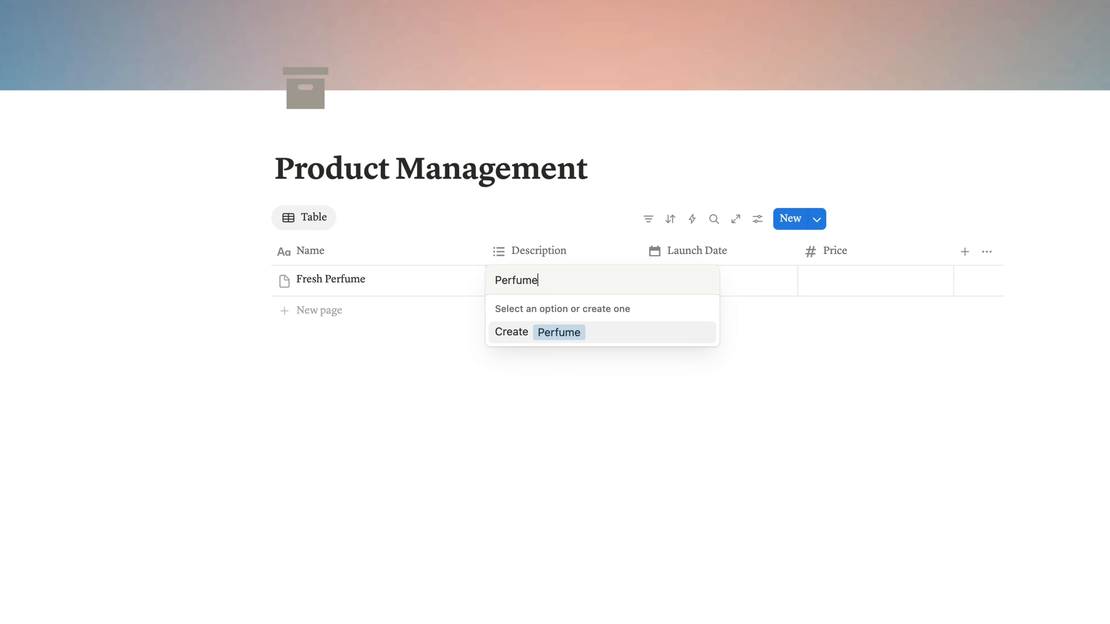
pyautogui.press('Return')
# - Set Fresh Perfume's Launch Date to July 1, 2025 and use the Month/Day/Year date format
pyautogui.click(760, 298)
pyautogui.click(736, 290)
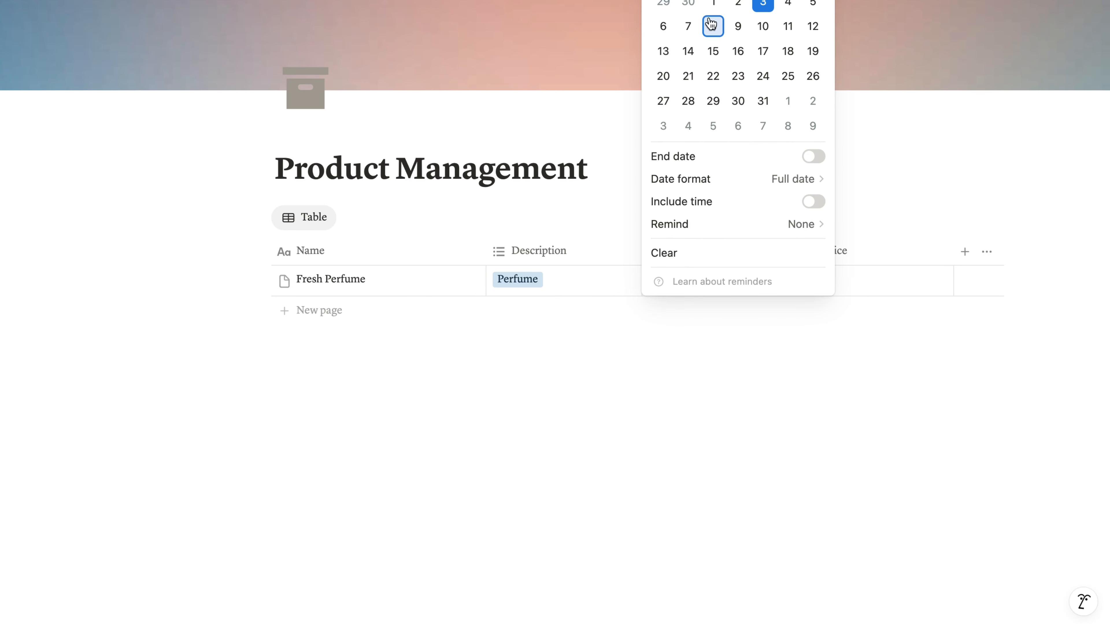
pyautogui.click(712, 7)
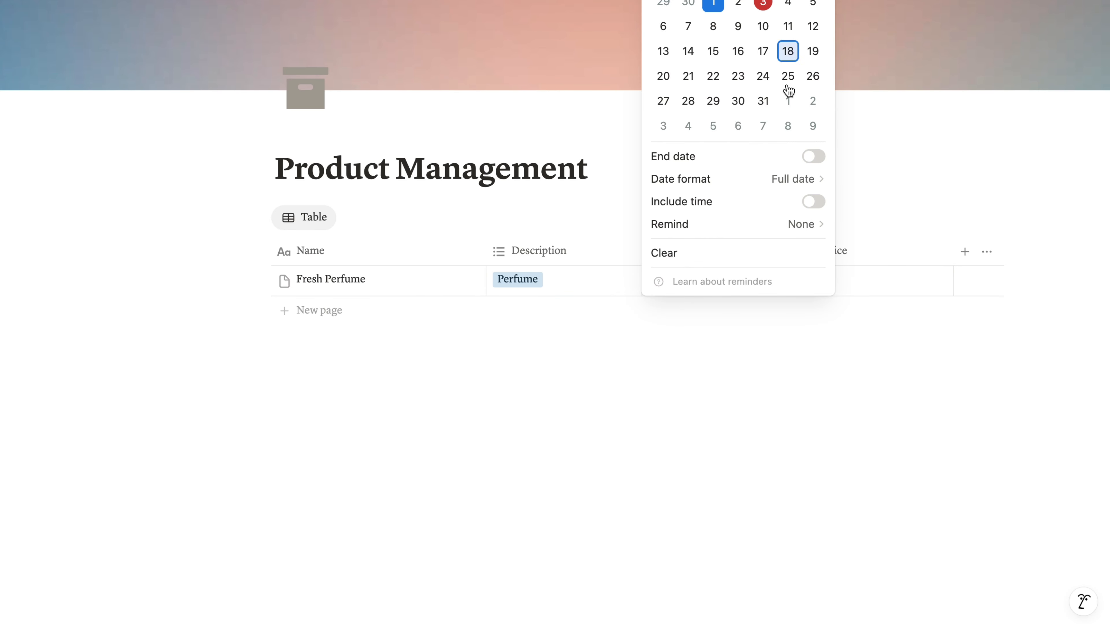
pyautogui.click(758, 177)
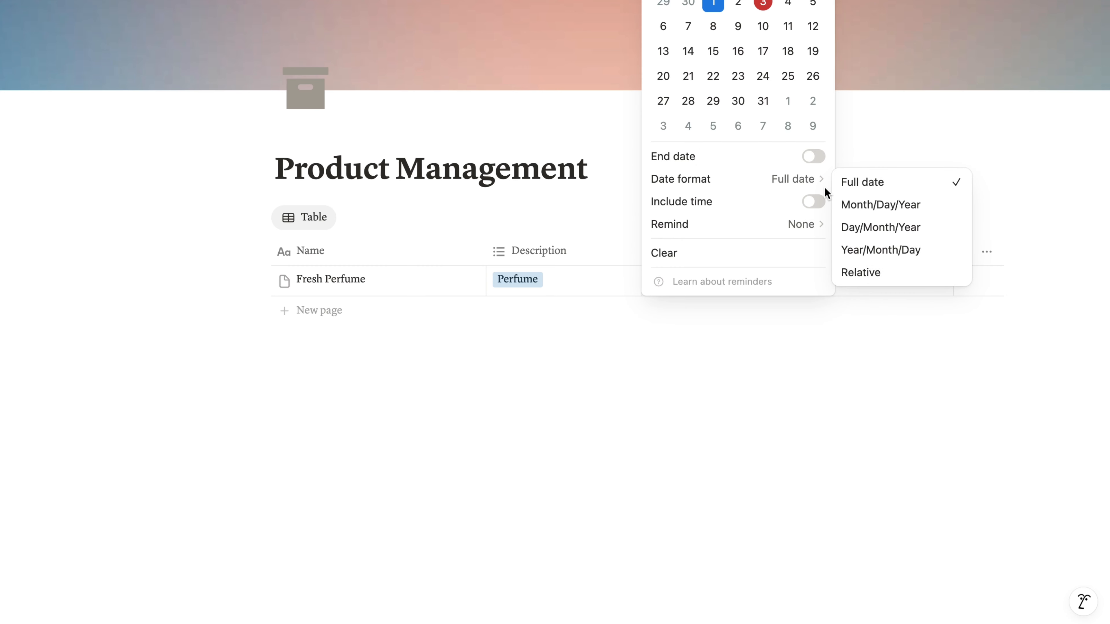
pyautogui.click(885, 205)
pyautogui.click(786, 358)
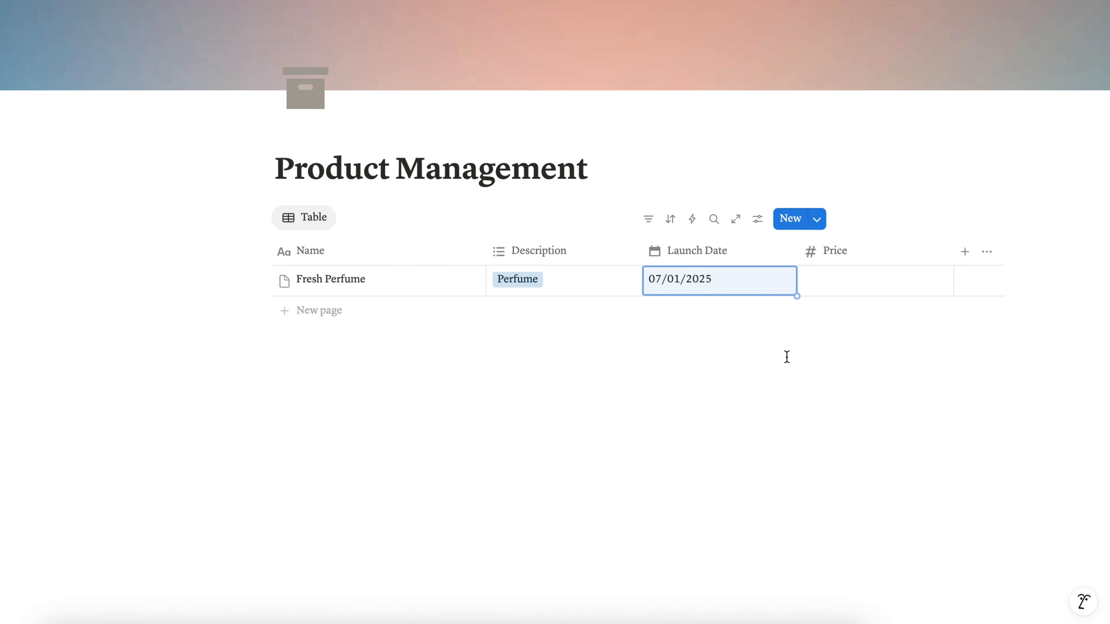
# - Set the price of Fresh Perfume to 50
pyautogui.click(834, 293)
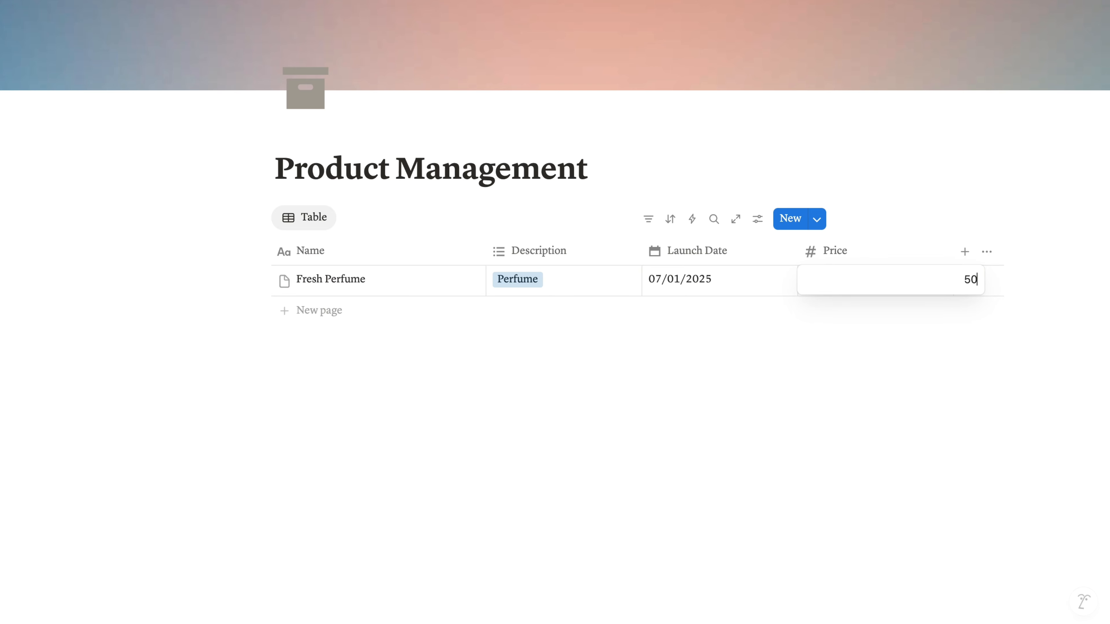
pyautogui.write('50')
pyautogui.press('Return')
# - Narrow the Name, Description, Launch Date and Price columns to fit their contents
pyautogui.moveTo(485, 251); pyautogui.dragTo(396, 251)
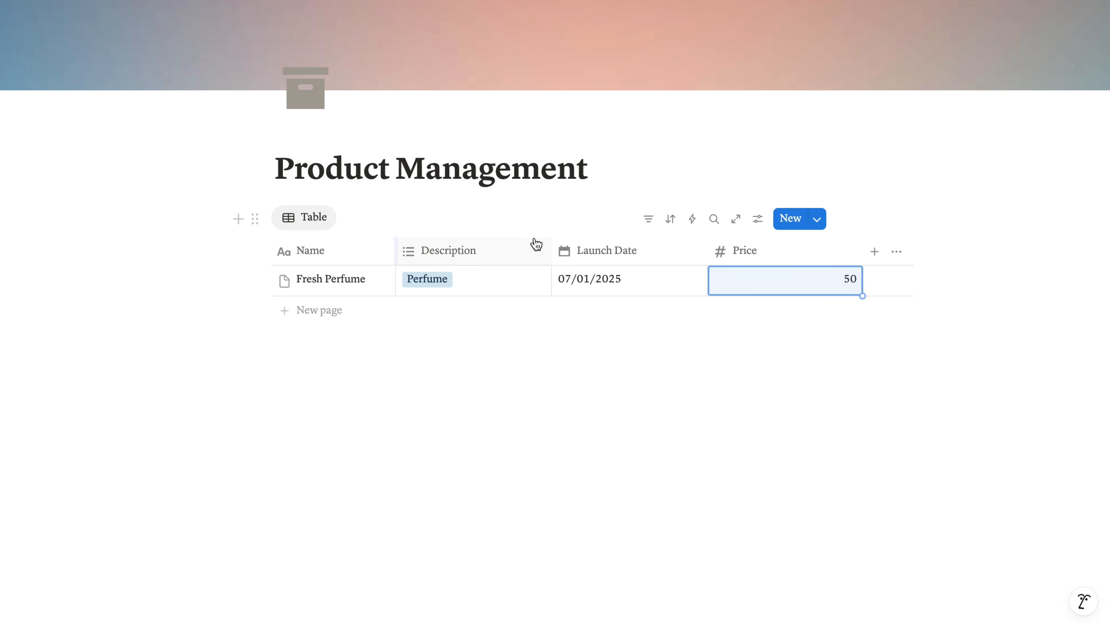
pyautogui.moveTo(535, 243); pyautogui.dragTo(501, 238)
pyautogui.moveTo(655, 248); pyautogui.dragTo(605, 251)
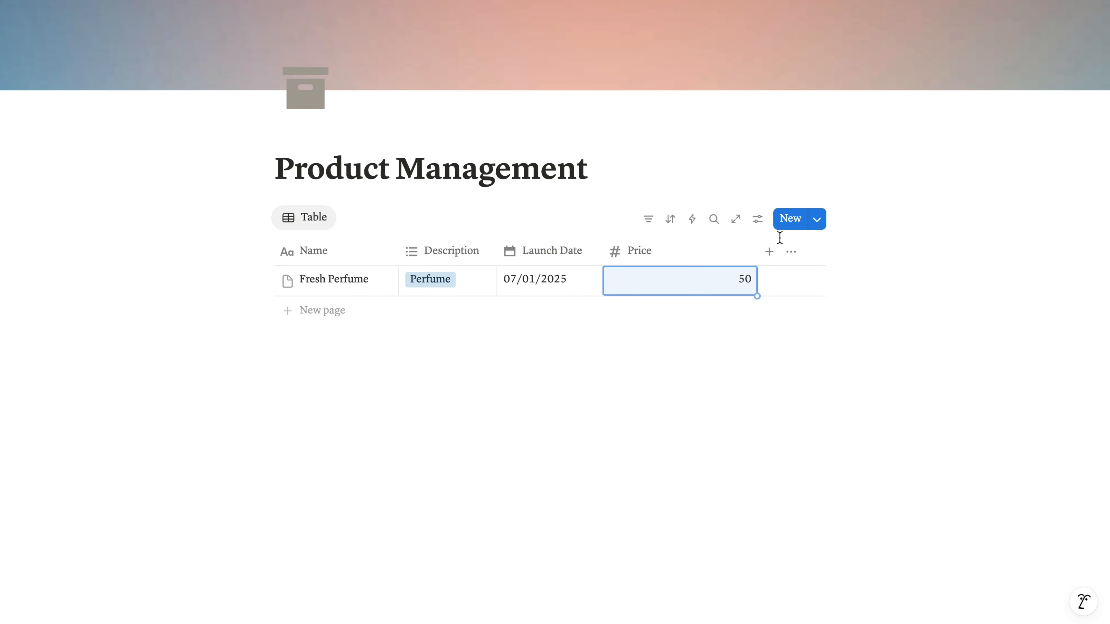
pyautogui.moveTo(757, 254); pyautogui.dragTo(684, 251)
# - Add a formula property after Price and name it Date Formula
pyautogui.click(690, 252)
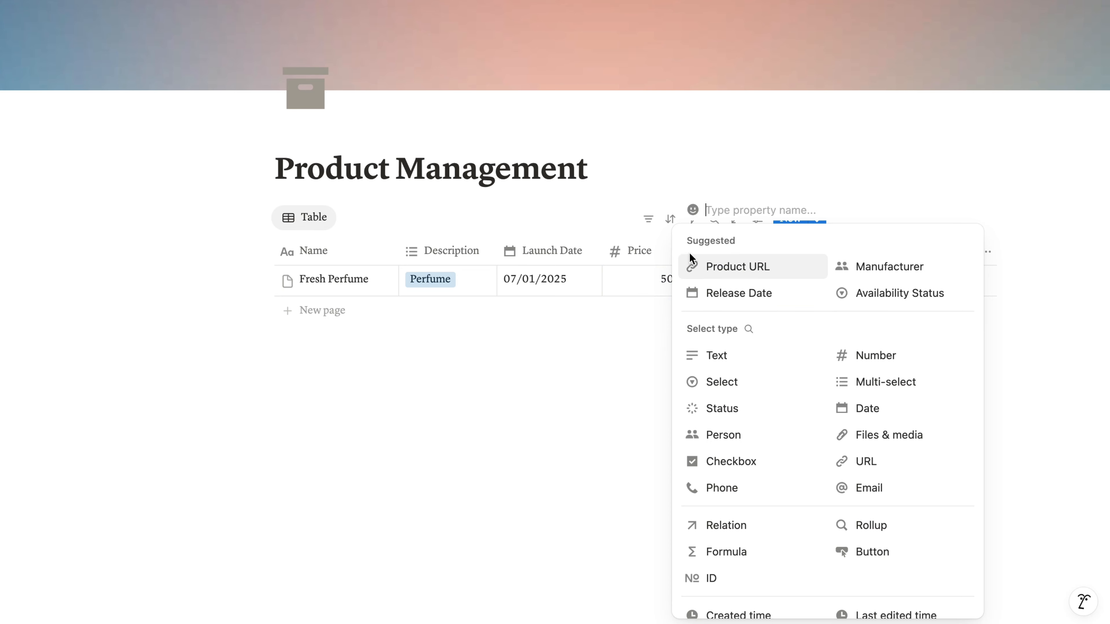
pyautogui.scroll(-3, 872, 461)
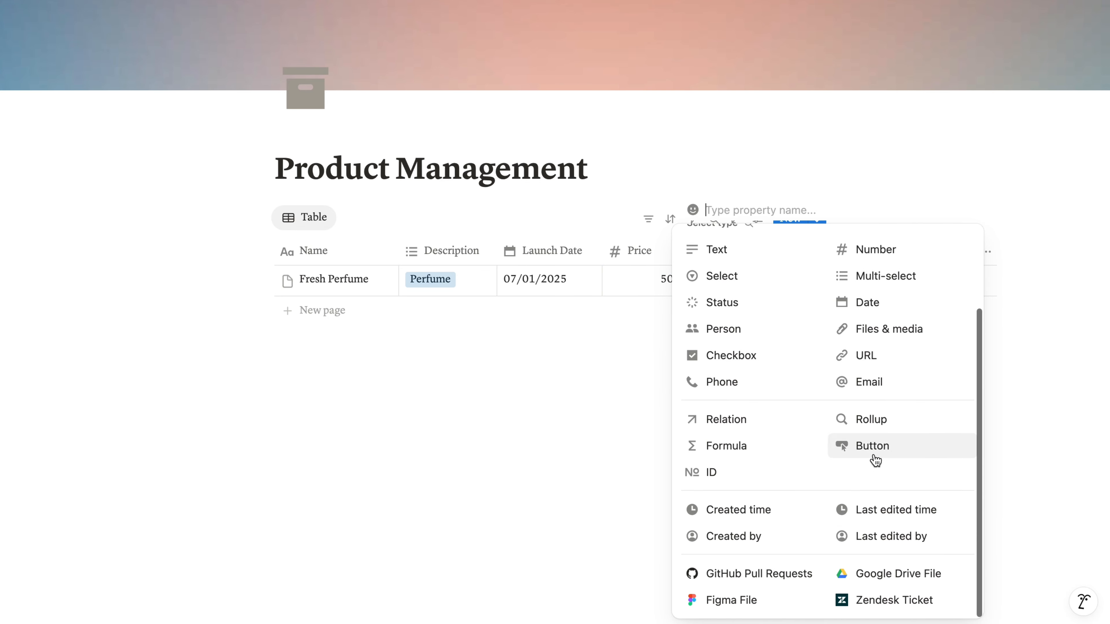
pyautogui.click(776, 452)
pyautogui.click(719, 253)
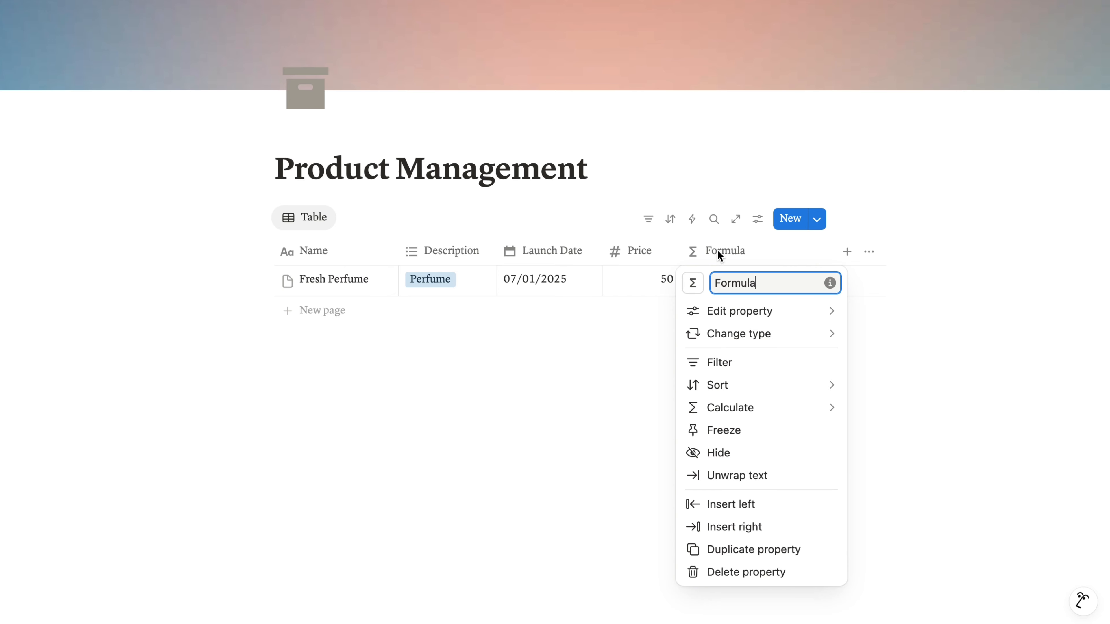
pyautogui.write('Date')
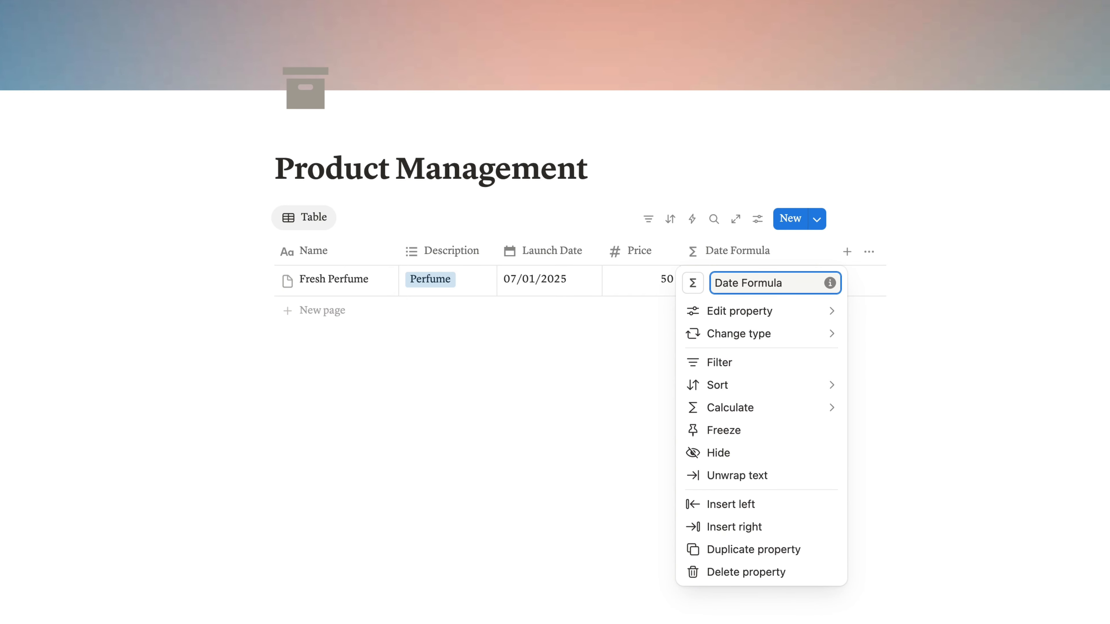
# - Set Date Formula to "Buy Date " + formatDate(Launch Date, "M/D/Y"), inserting Launch Date as a property reference, and save it
pyautogui.moveTo(720, 314)
pyautogui.click(905, 314)
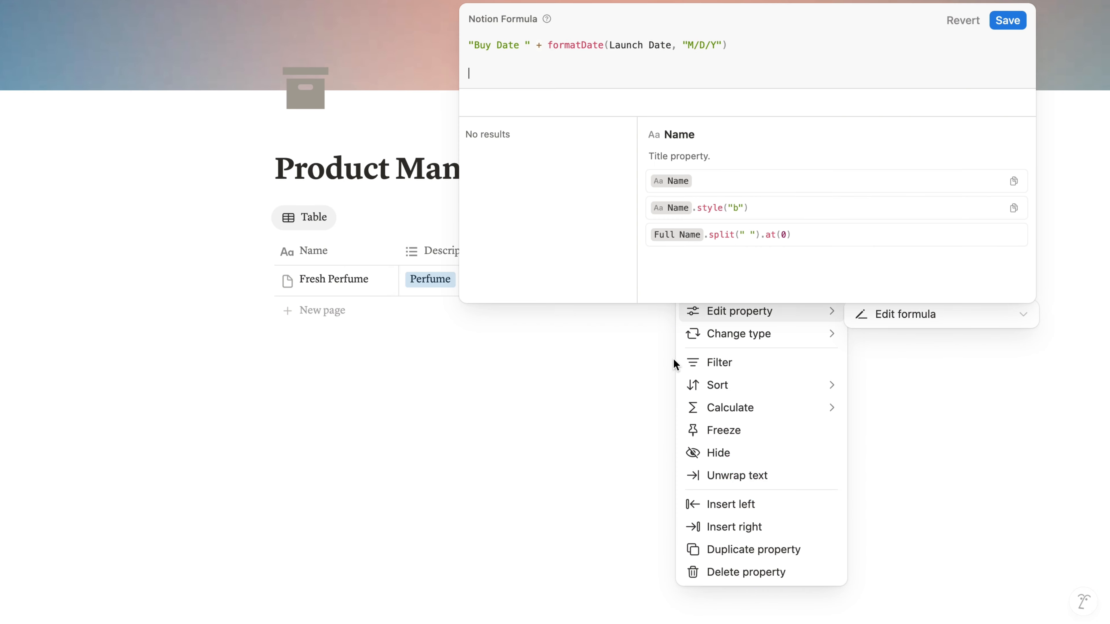
pyautogui.write('"Buy Date " + formatDate(Launch Date, "M/D/Y")')
pyautogui.moveTo(671, 44); pyautogui.dragTo(609, 44)
pyautogui.press('BackSpace')
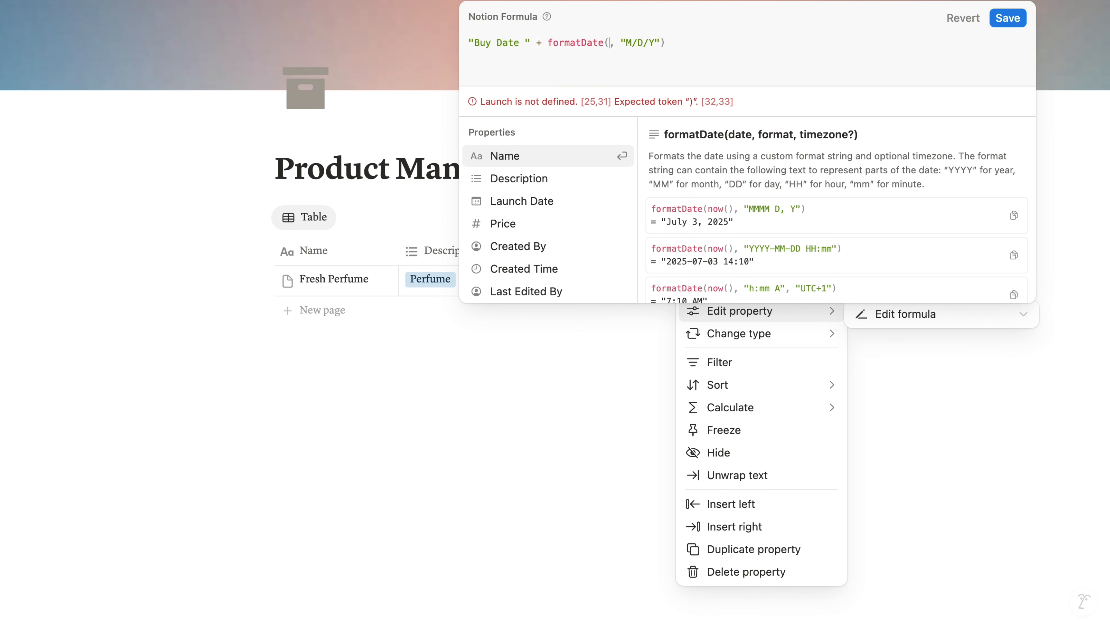
pyautogui.click(539, 201)
pyautogui.click(1006, 47)
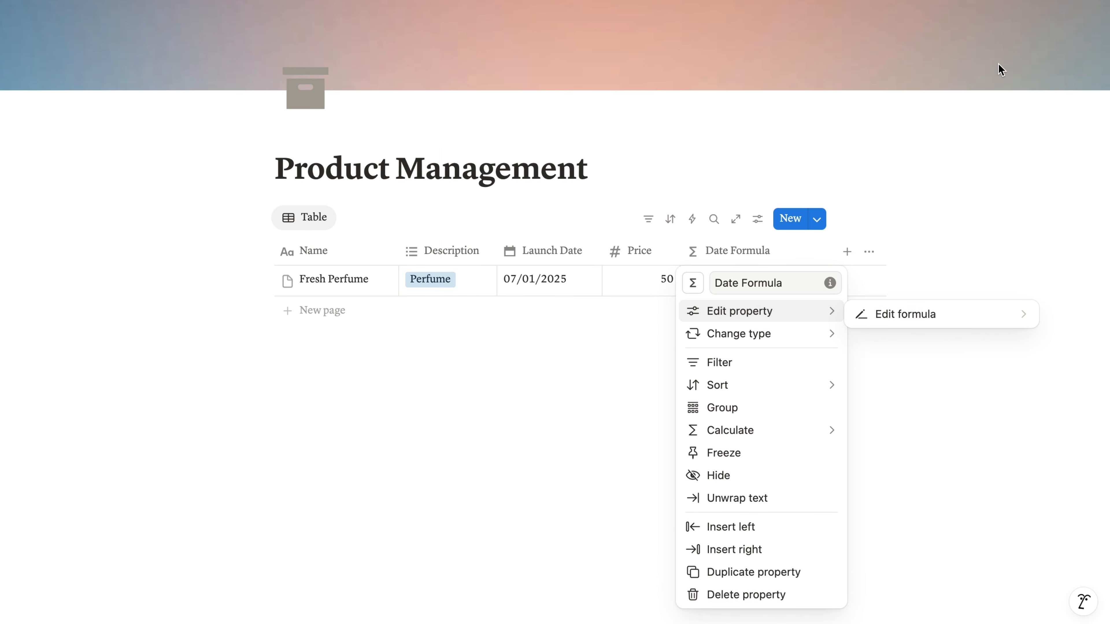
pyautogui.click(935, 202)
# - Add a formula property after Date Formula and name it Price Formula
pyautogui.click(847, 252)
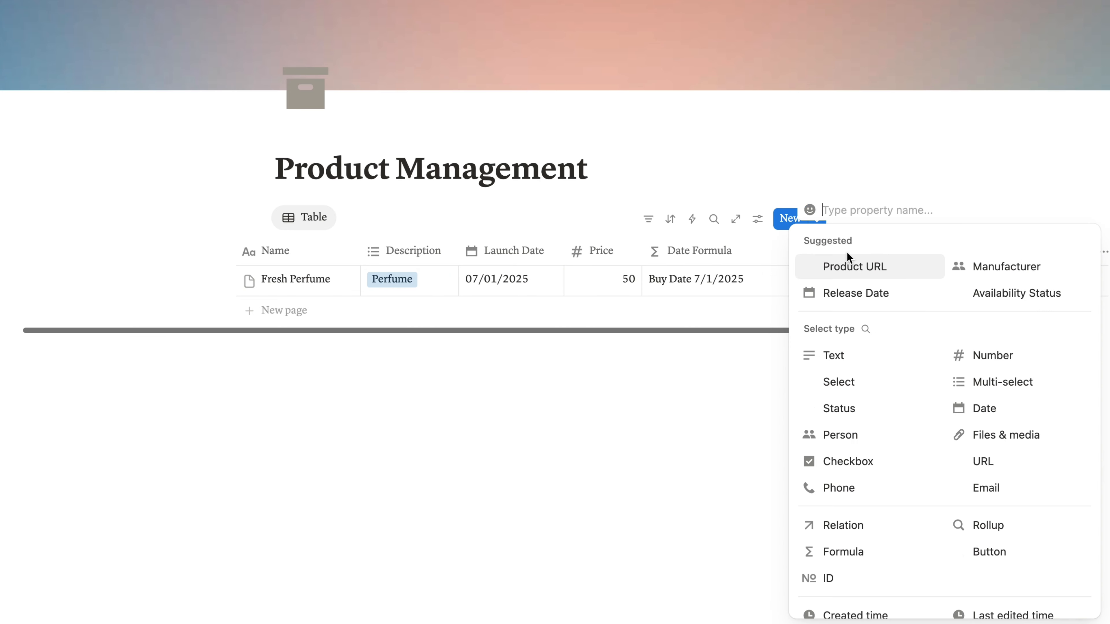
pyautogui.click(845, 551)
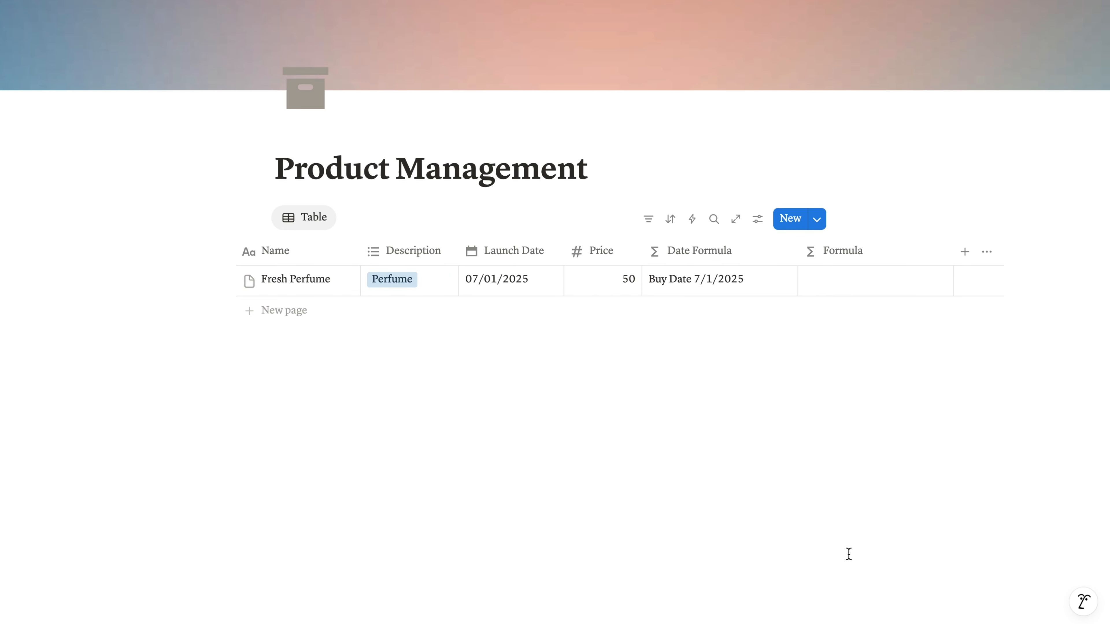
pyautogui.click(826, 257)
pyautogui.write('Price Formula')
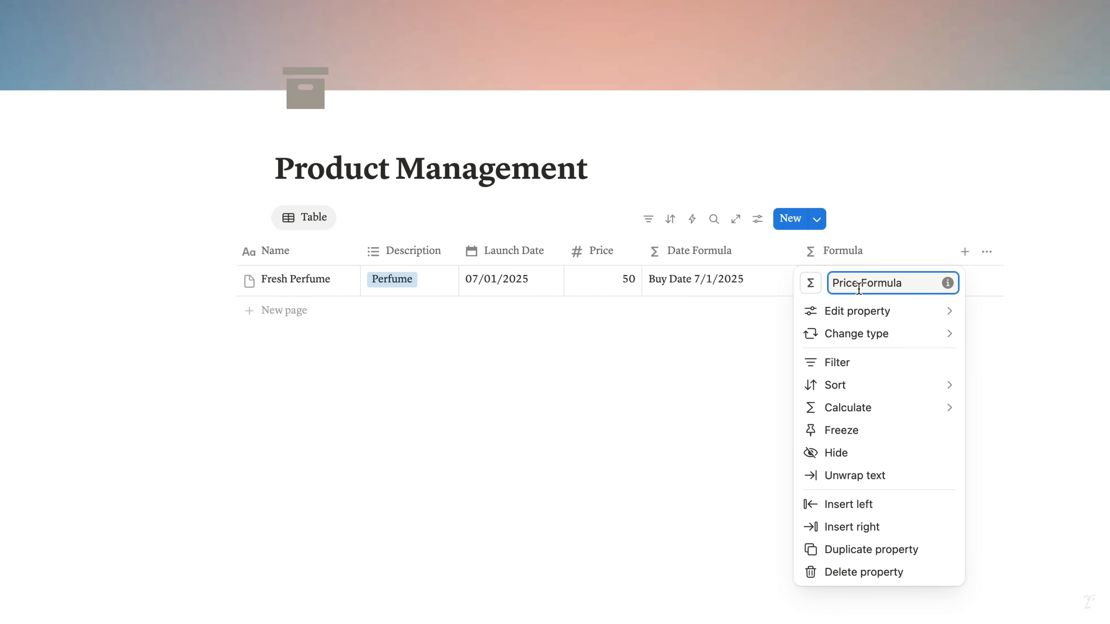
# - Set Price Formula to "Buy Price $" + style(Price, "b", "orange") + "\n--------------", inserting Price as a property reference, and save it
pyautogui.click(856, 311)
pyautogui.click(756, 311)
pyautogui.write('"Buy Price $" + style(Price, "b", "orange") + "\\n--------------"')
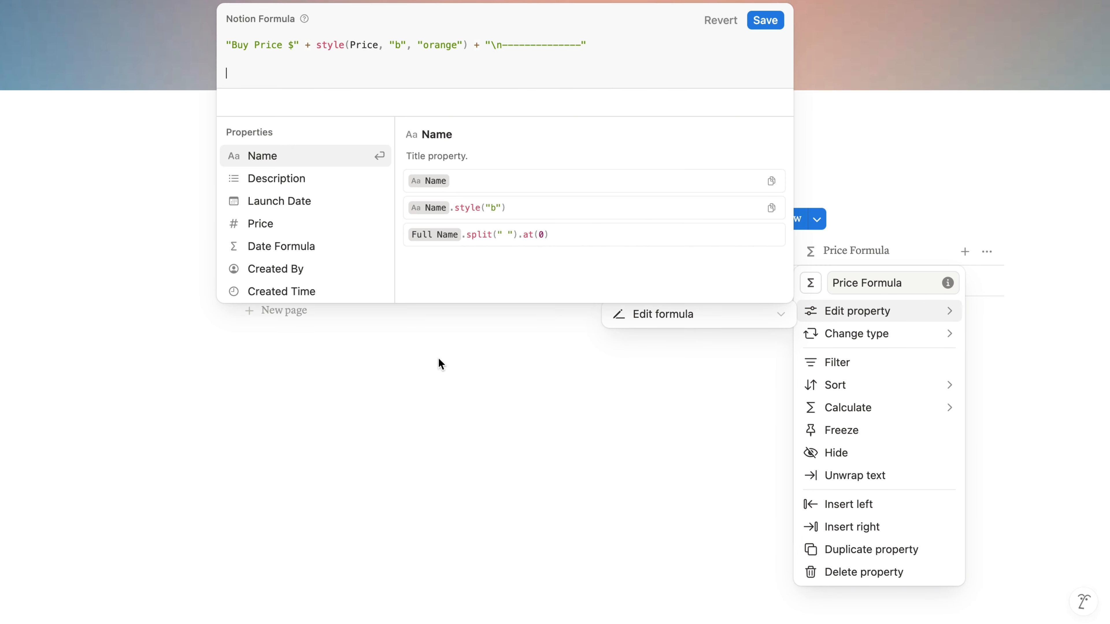
pyautogui.press('BackSpace')
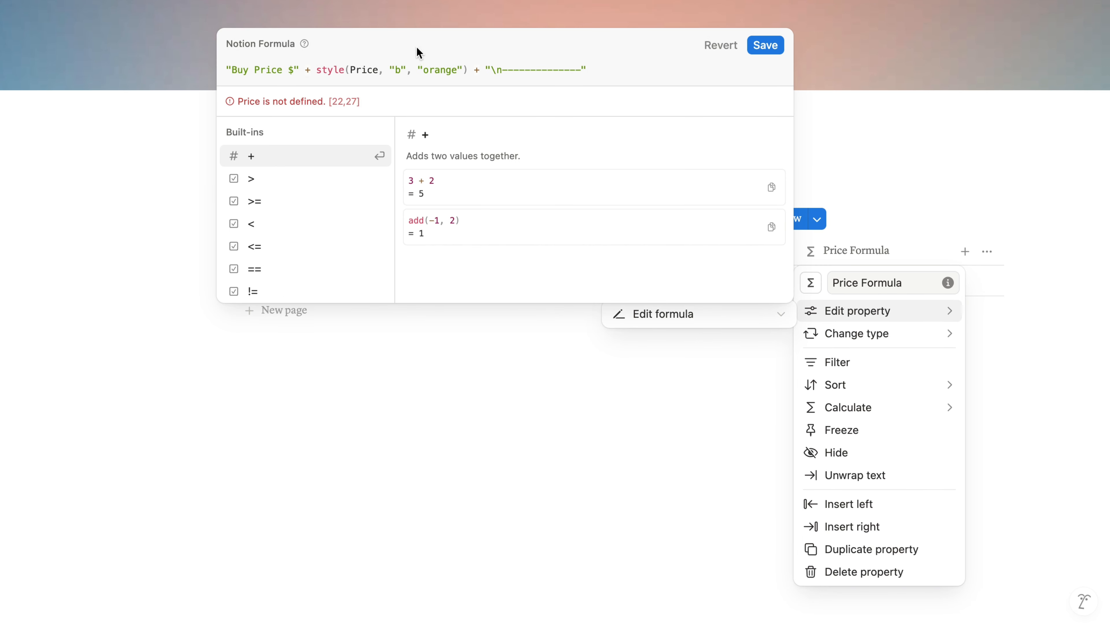
pyautogui.doubleClick(364, 70)
pyautogui.click(292, 223)
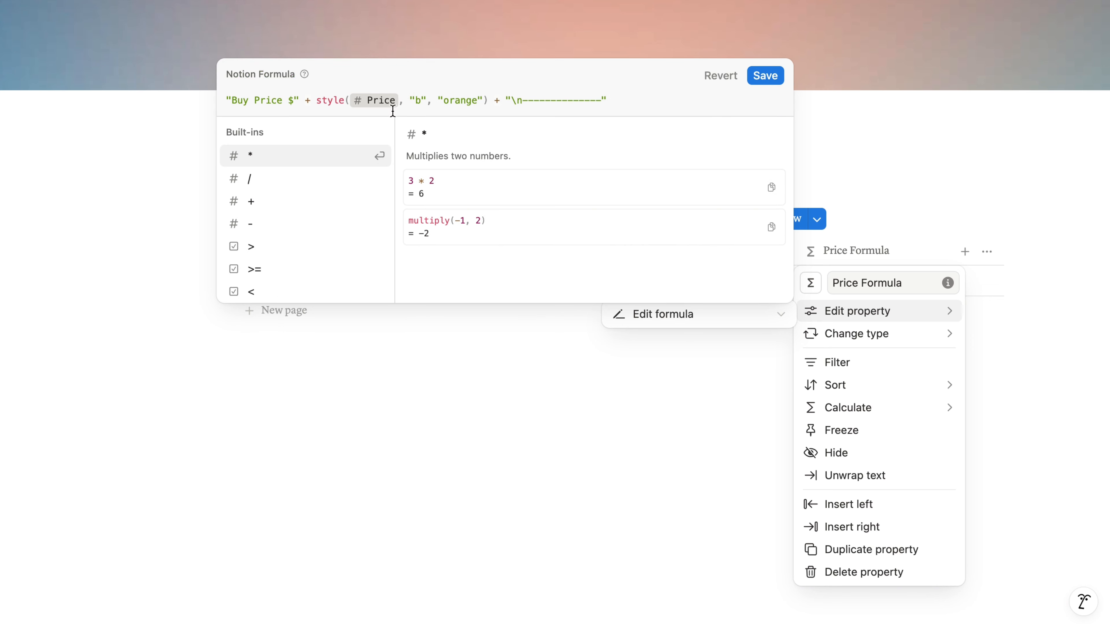
pyautogui.click(765, 75)
pyautogui.press('Escape')
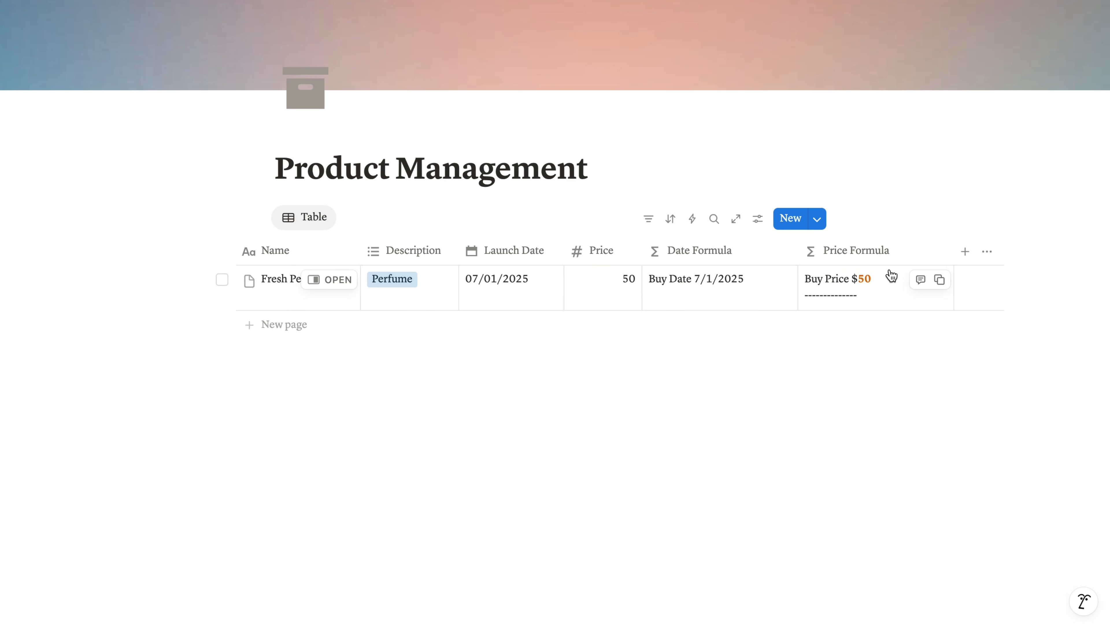
# - Add a formula property after Price Formula and name it Date Range
pyautogui.click(964, 251)
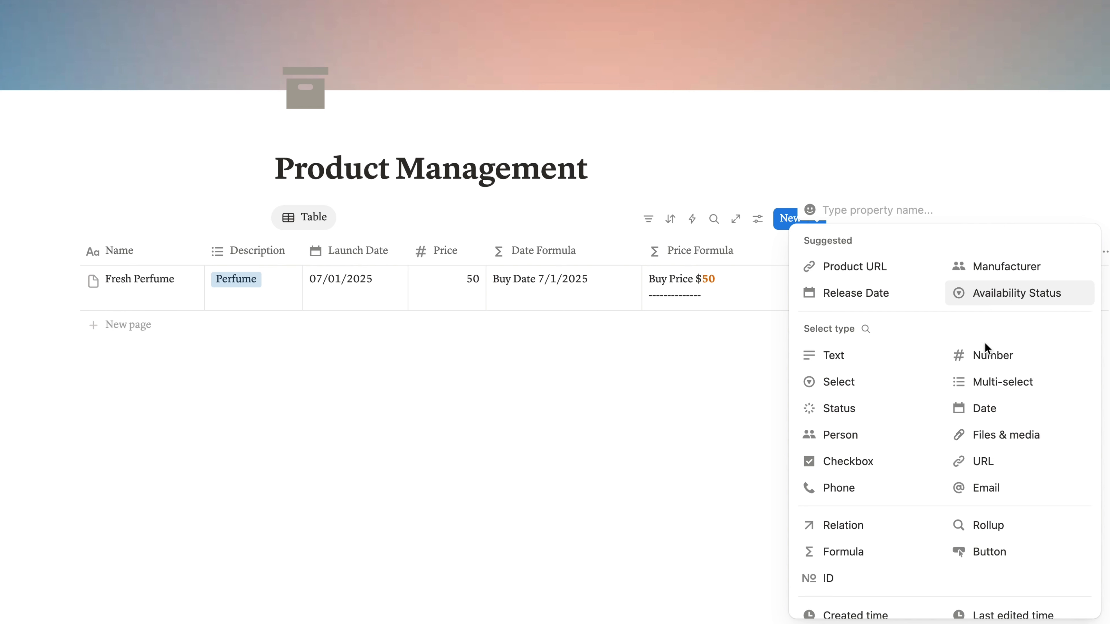
pyautogui.click(887, 552)
pyautogui.press('super+a')
pyautogui.write('Da')
# - Set Date Range to "Already have " + style((dateBetween(now(), Launch Date, "days")), "b", "orange") + " days", with Launch Date as a property reference, and save it
pyautogui.moveTo(882, 317)
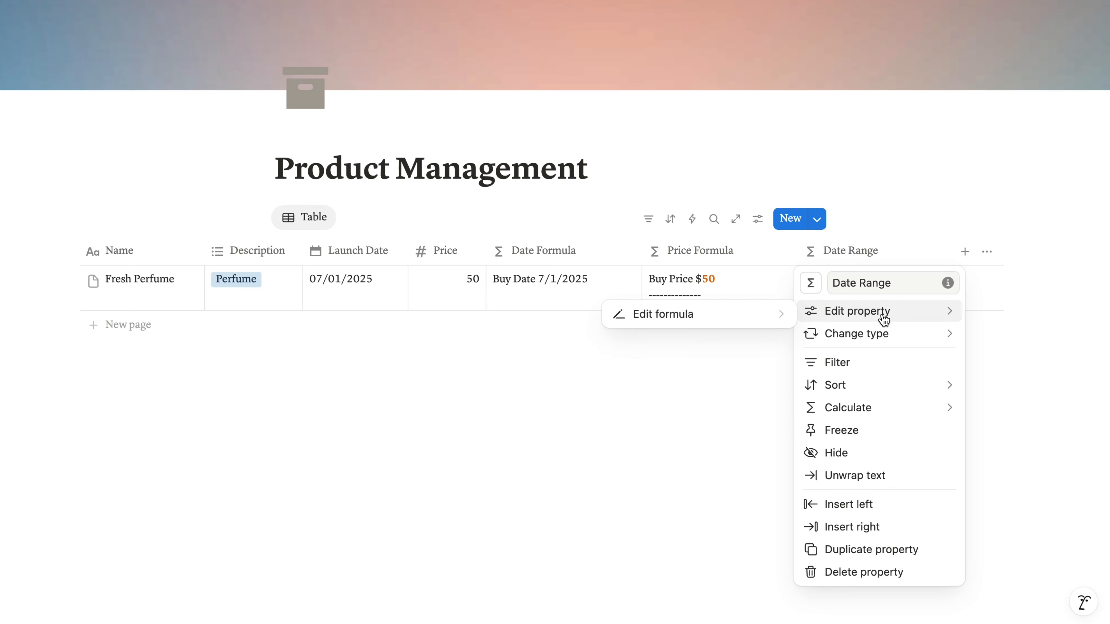
pyautogui.click(776, 312)
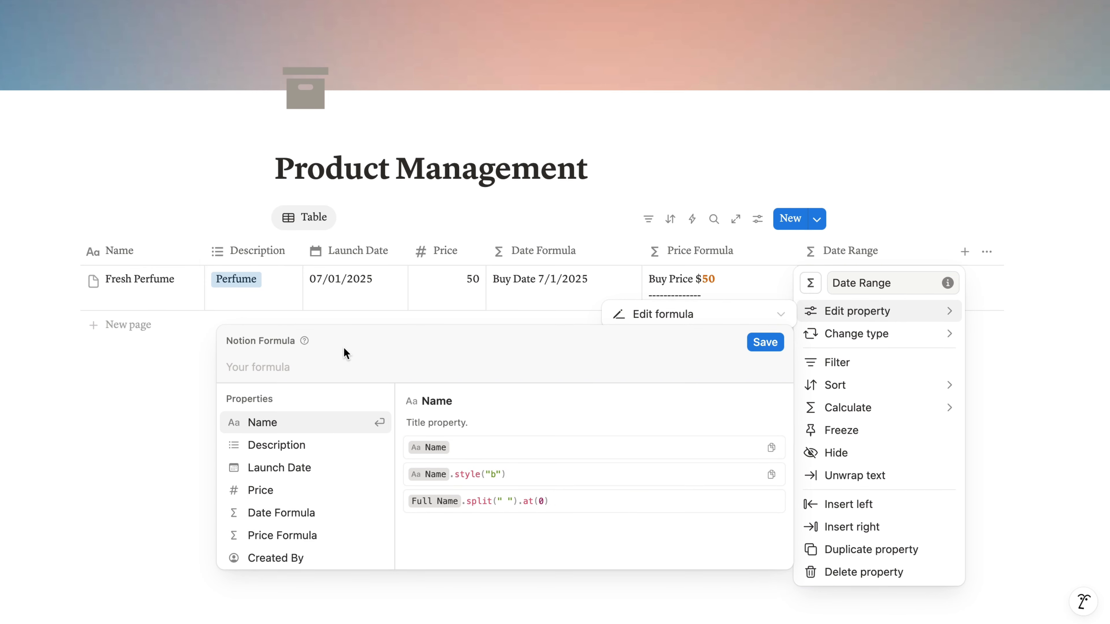
pyautogui.write('"Already have " + style((dateBetween(now(), Launch Date, "days")), "b", "orange") + " days"')
pyautogui.doubleClick(497, 77)
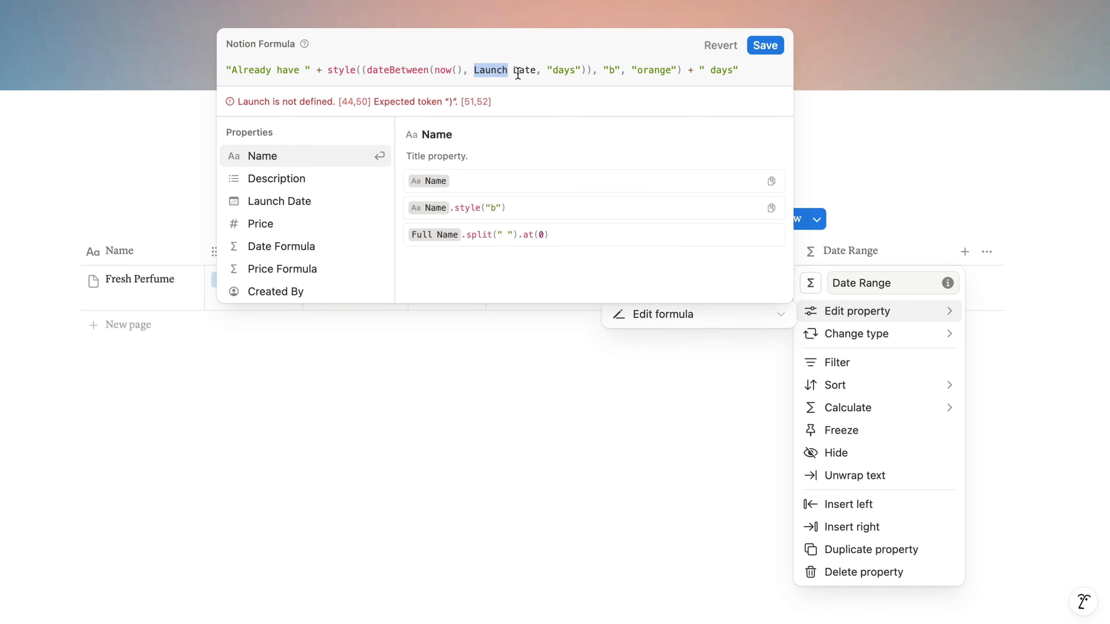
pyautogui.click(324, 201)
pyautogui.doubleClick(573, 58)
pyautogui.press('BackSpace')
pyautogui.press('BackSpace')
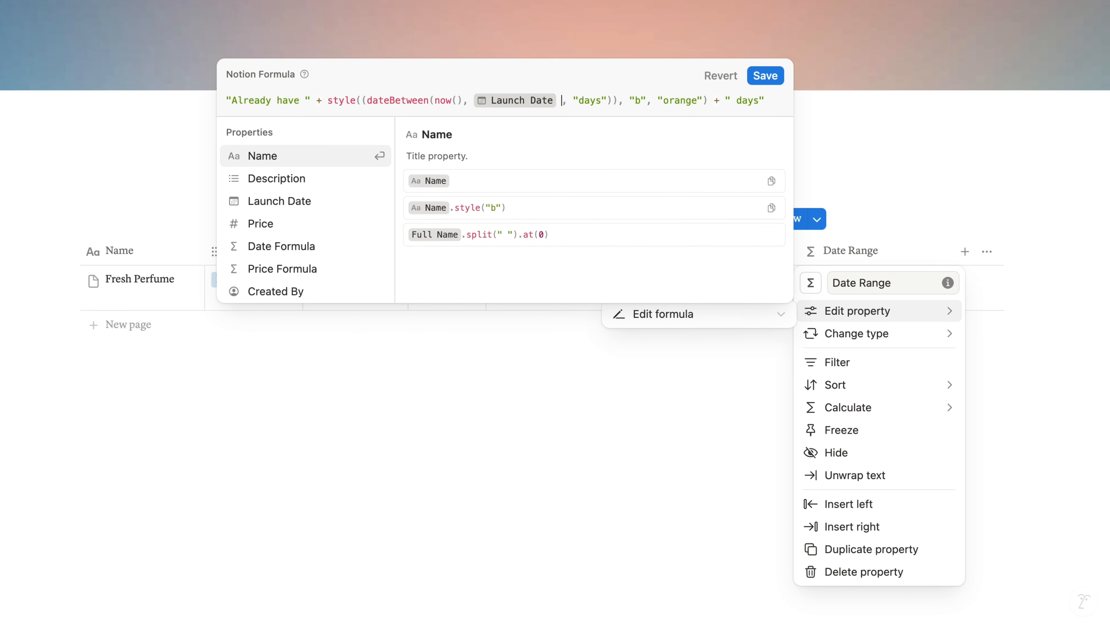
pyautogui.click(764, 76)
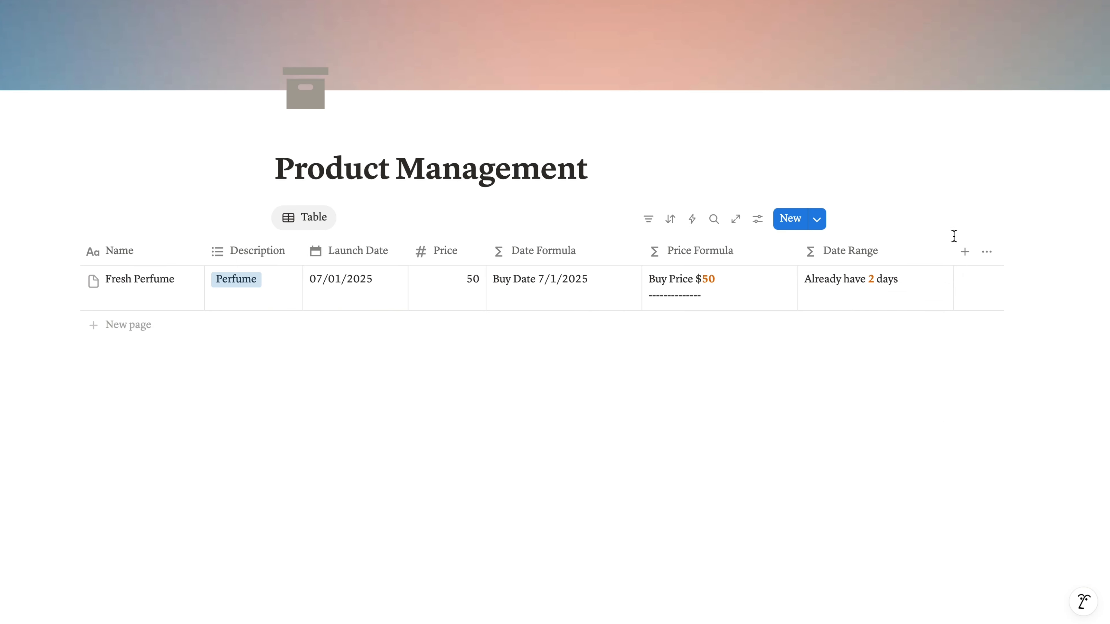
# - Add a formula property named Price Average after Date Range
pyautogui.click(965, 252)
pyautogui.write('Price Average')
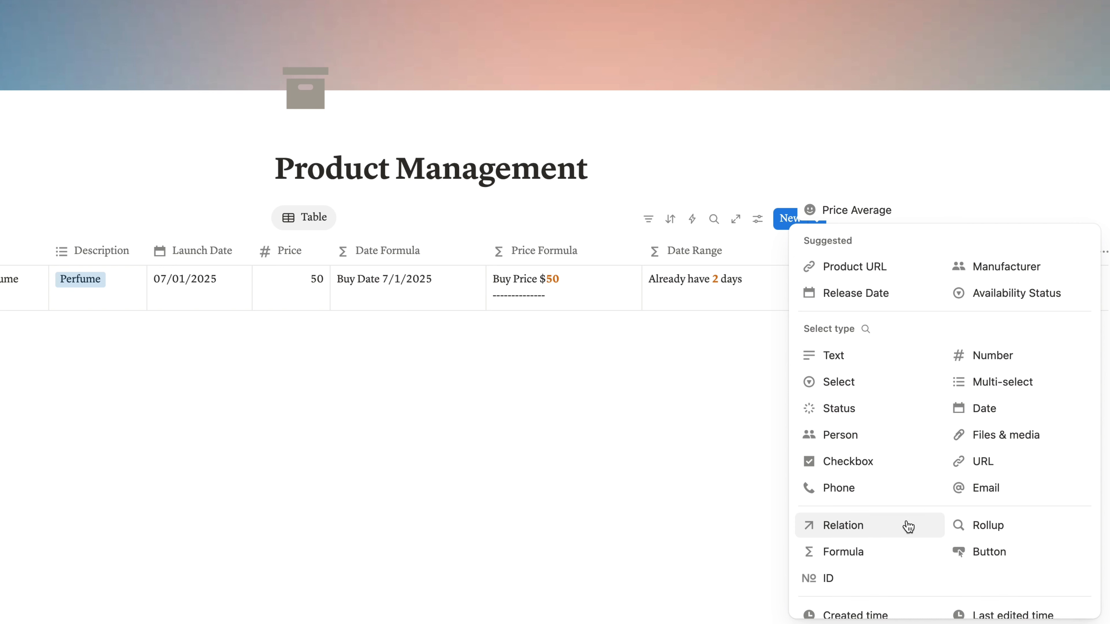
pyautogui.click(870, 552)
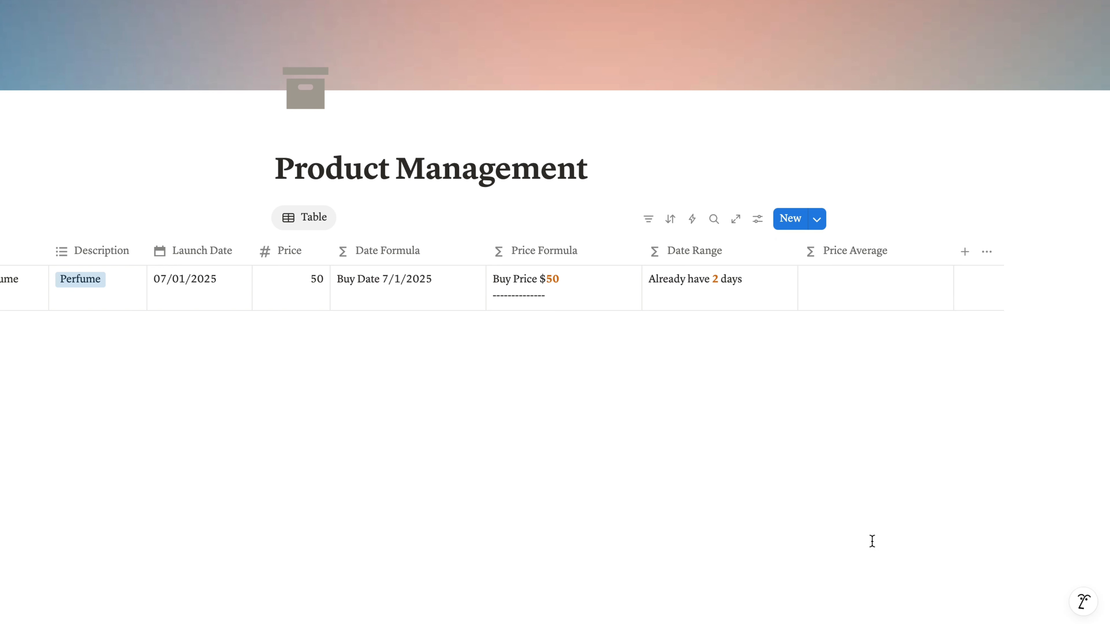
# - Set Price Average to style(round((Price/dateBetween(now(),Launch Date,"days"))*1000)/1000, "b", "orange") + "$/day on average " + ifs((Price/dateBetween(now(),Launch Date,"days"))<2, "| "+style("super value", "b"), (Price/dateBetween(now(),Launch Date,"days"))<3, "| "+style("great value", "b"), "")
pyautogui.click(881, 253)
pyautogui.moveTo(880, 312)
pyautogui.click(771, 314)
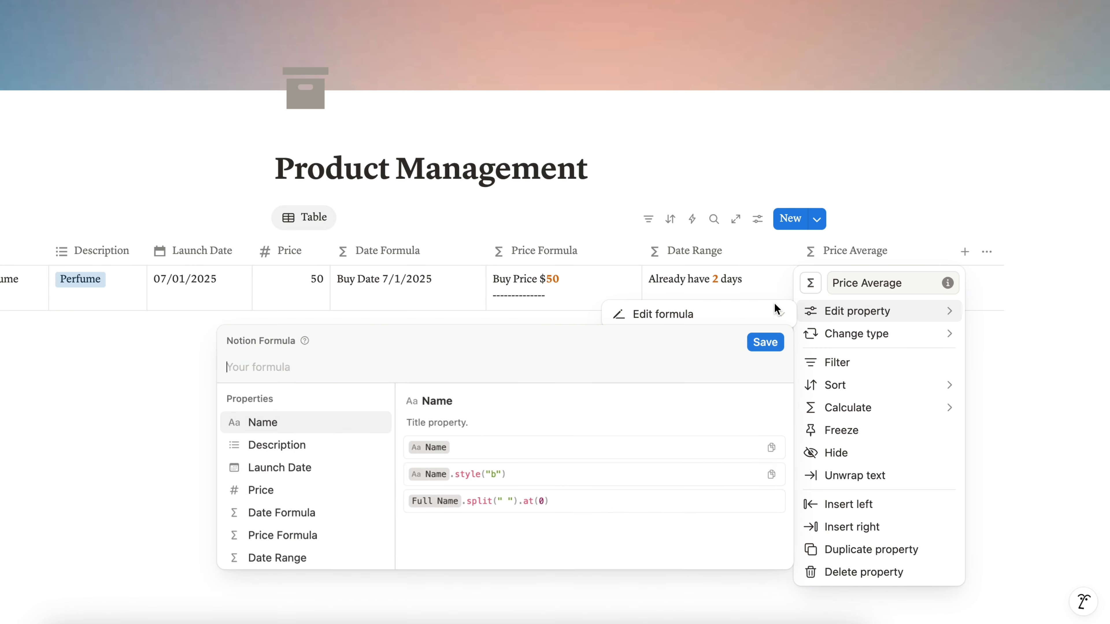
pyautogui.write('style(round((Price/dateBetween(now(),Launch Date,"days"))*1000)/1000, "b", "orange") + "$/day on average " + ifs((Price/dateBetween(now(),Launch Date,"days"))<2, "| "+style("super value", "b"), (Price/dateBetween(now(),Launch Date,"days"))<3, "| "+style("great value", "b"), "")')
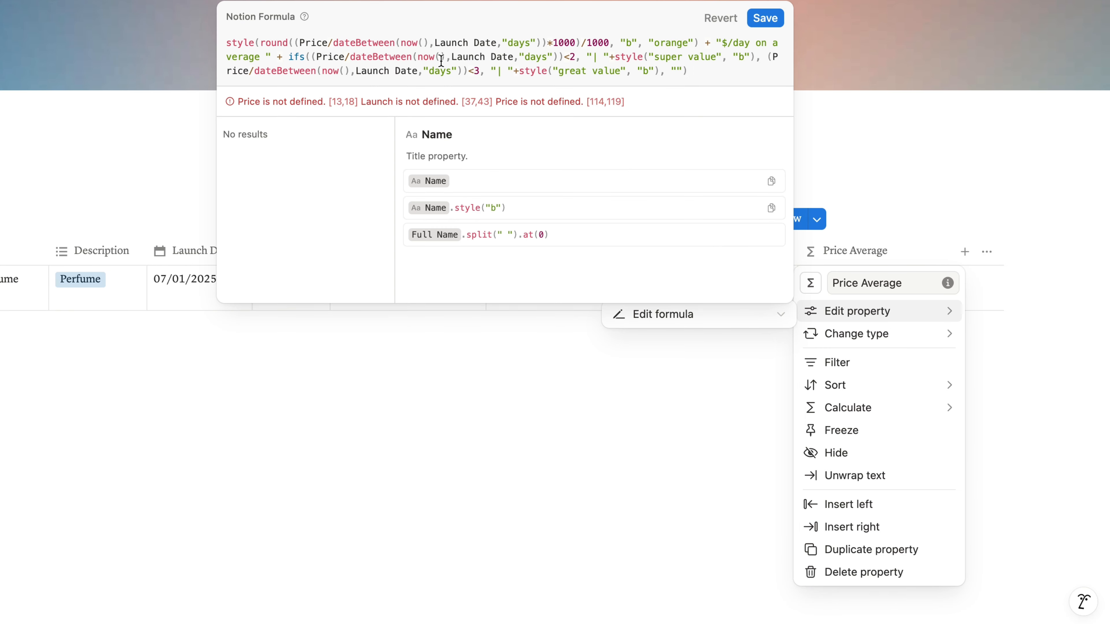
# - Replace every plain-text Launch Date and Price in the Price Average formula with property references, and save the formula
pyautogui.moveTo(496, 43); pyautogui.dragTo(433, 43)
pyautogui.click(315, 214)
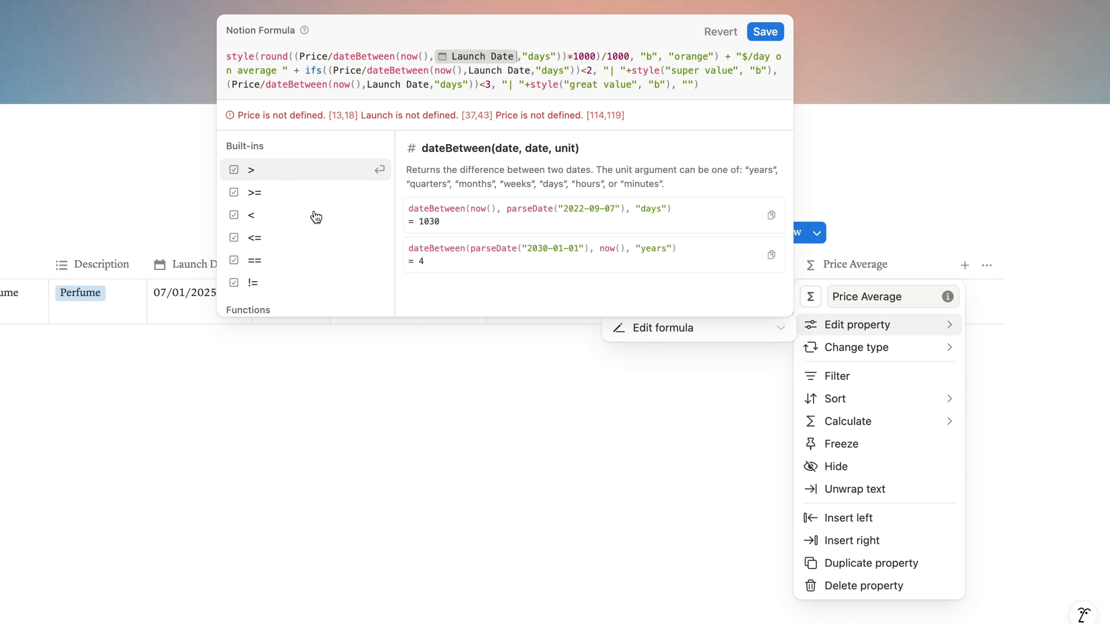
pyautogui.doubleClick(347, 70)
pyautogui.click(287, 240)
pyautogui.doubleClick(289, 85)
pyautogui.click(288, 238)
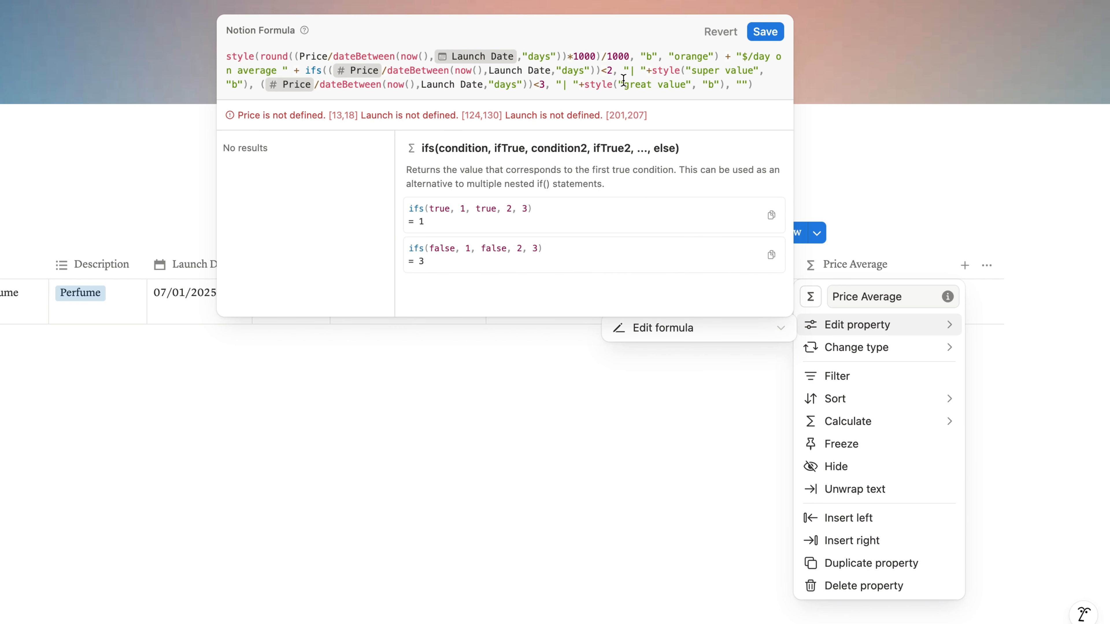
pyautogui.moveTo(554, 70); pyautogui.dragTo(444, 84)
pyautogui.click(326, 213)
pyautogui.click(325, 214)
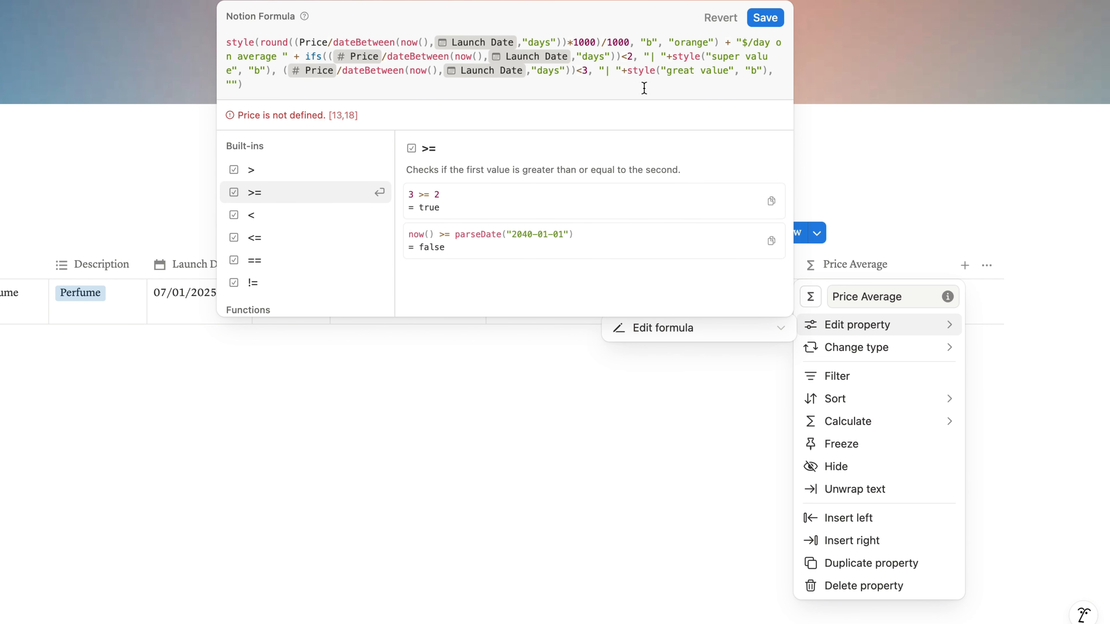
pyautogui.doubleClick(315, 41)
pyautogui.click(296, 239)
pyautogui.click(765, 42)
pyautogui.click(985, 212)
# - Add a multi-select property after Price Average and name it Tags
pyautogui.click(964, 251)
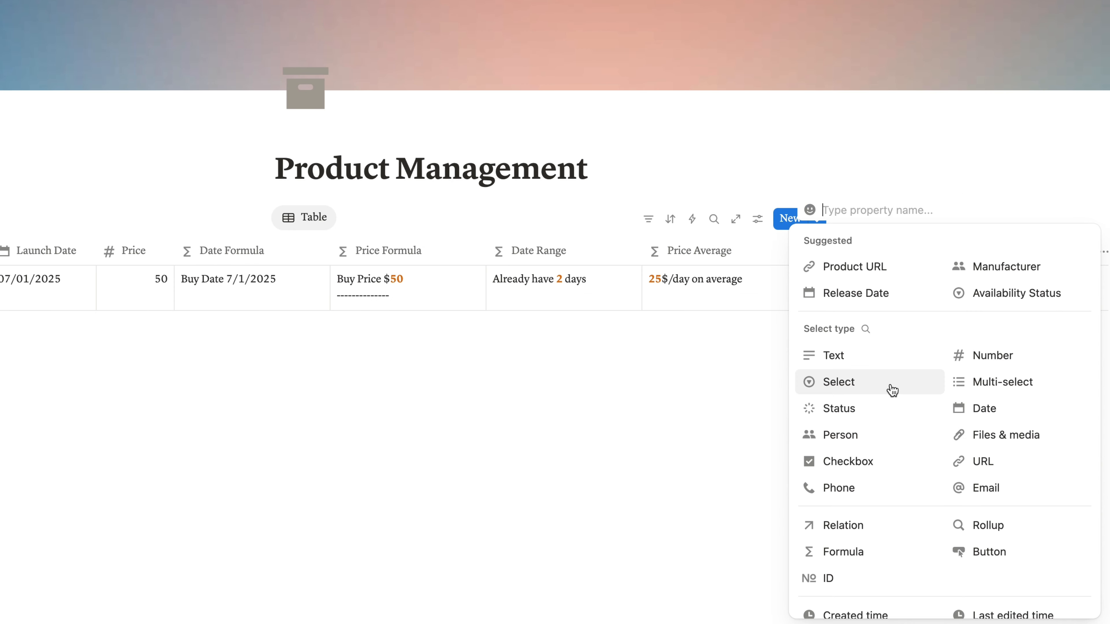
pyautogui.click(960, 382)
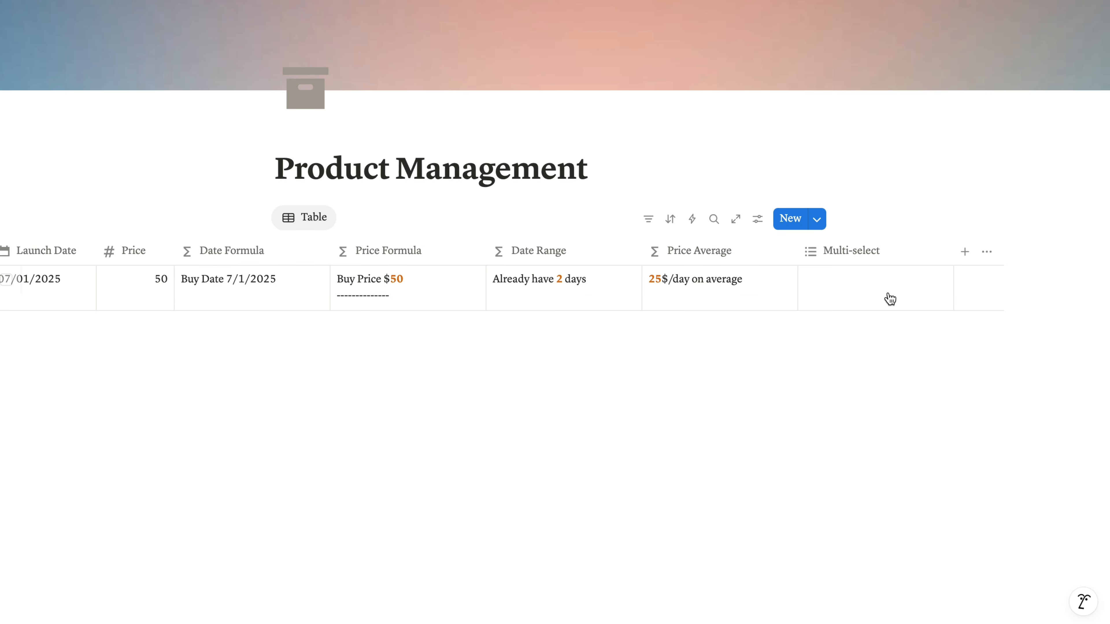
pyautogui.click(879, 250)
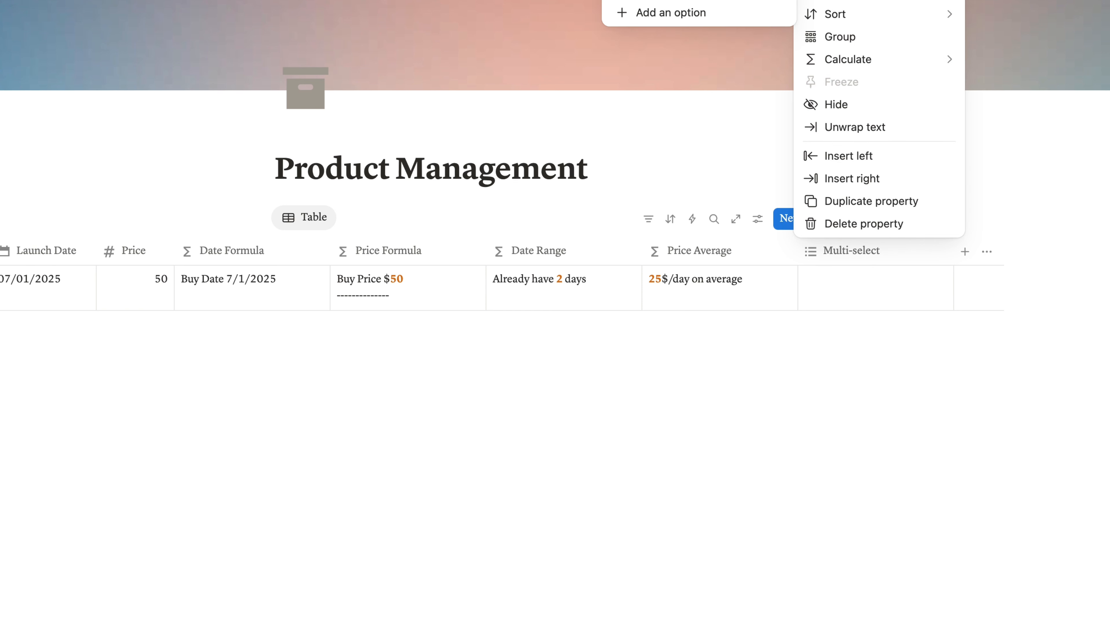
pyautogui.write('Tags')
pyautogui.press('Escape')
# - Create the option Using in the Tags property and assign it to Fresh Perfume
pyautogui.click(866, 293)
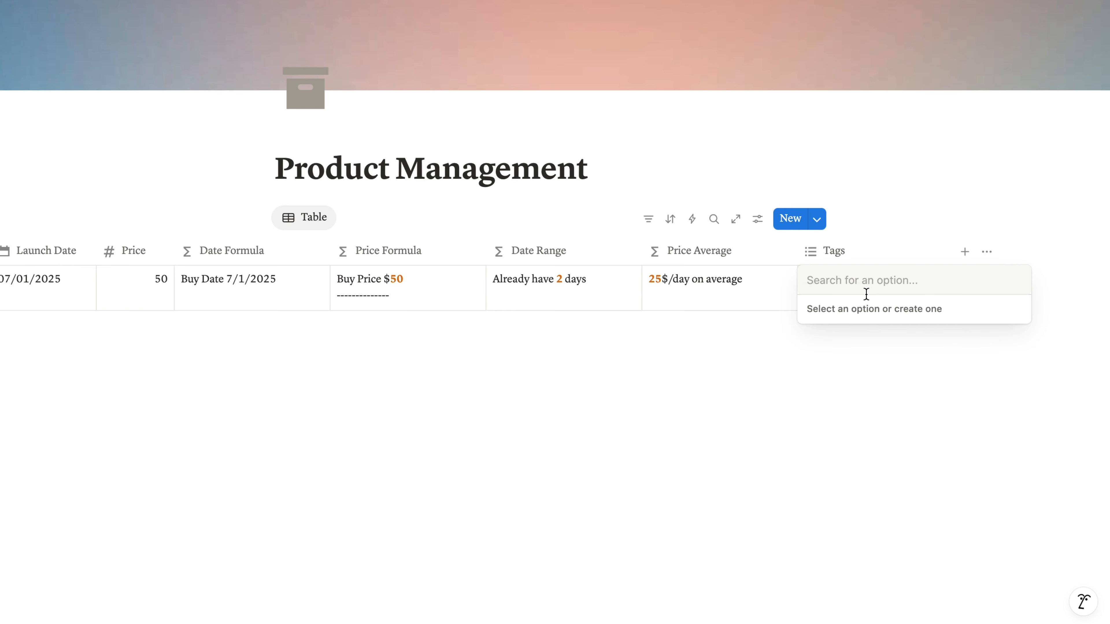
pyautogui.write('Using')
pyautogui.press('Return')
pyautogui.press('Escape')
pyautogui.hscroll(-1, 859, 321)
pyautogui.hscroll(-8, 859, 321)
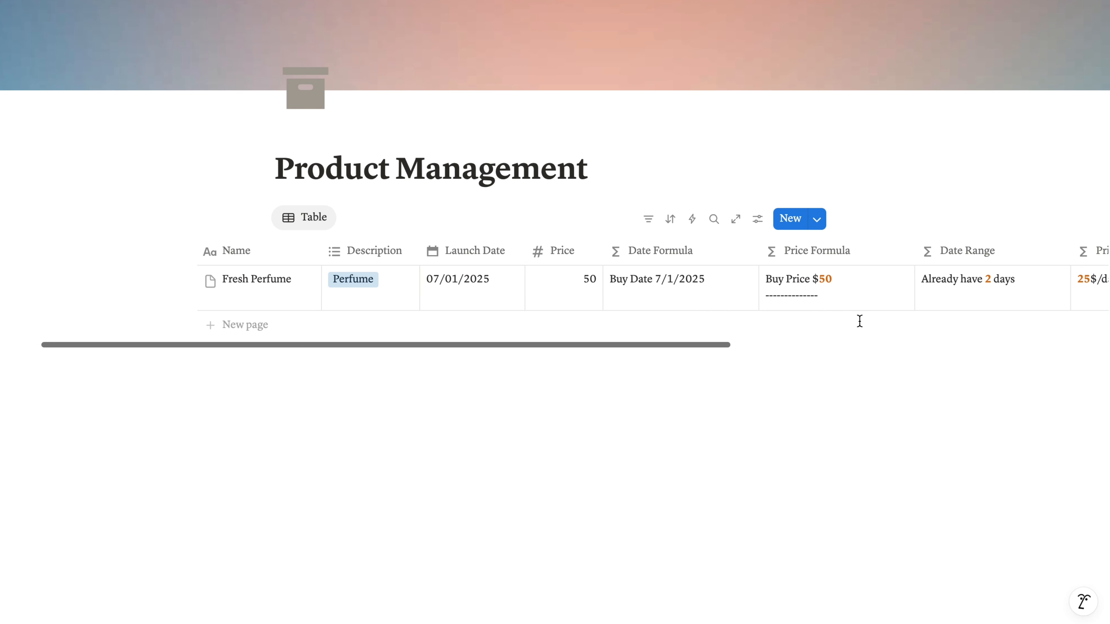
pyautogui.click(245, 308)
pyautogui.press('Escape')
pyautogui.click(489, 302)
pyautogui.press('Escape')
# - Add a product row named Briefcase and give it a new Description option, Bag
pyautogui.click(270, 324)
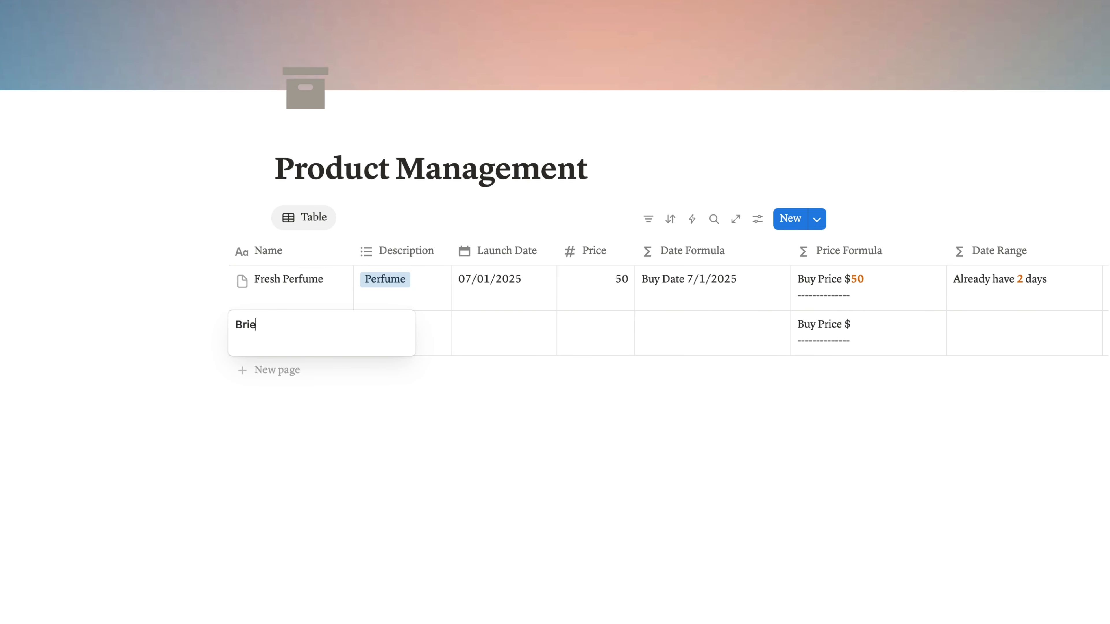
pyautogui.write('Briefcase')
pyautogui.press('Escape')
pyautogui.click(431, 332)
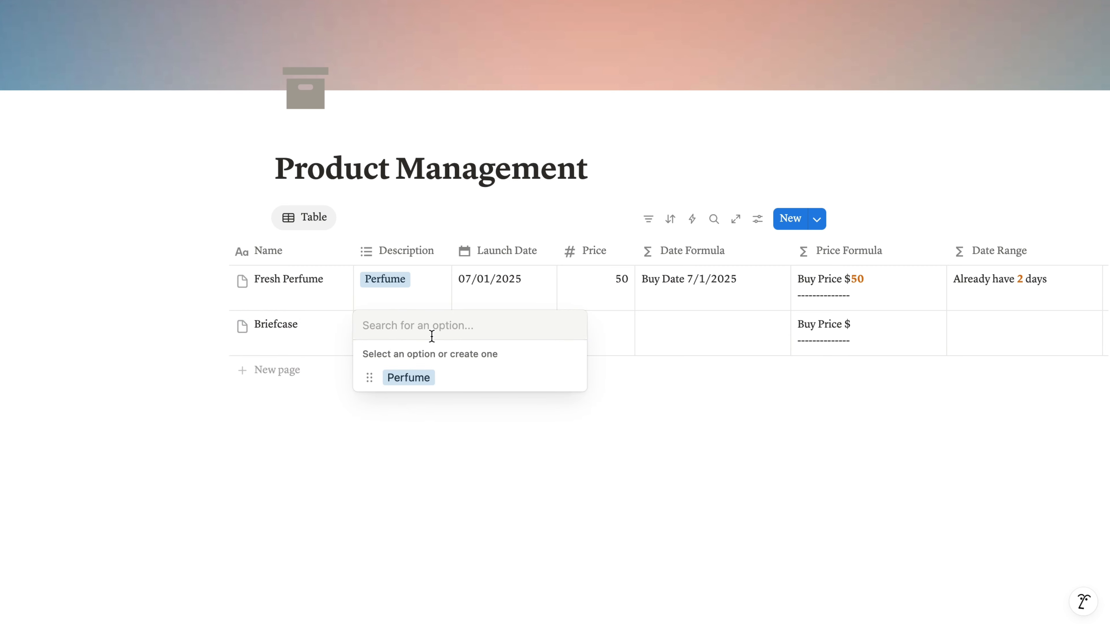
pyautogui.write('Bag')
pyautogui.press('Return')
pyautogui.press('Escape')
# - Set the Launch Date of Briefcase to 08/03/2024 and its Price to 300
pyautogui.click(538, 329)
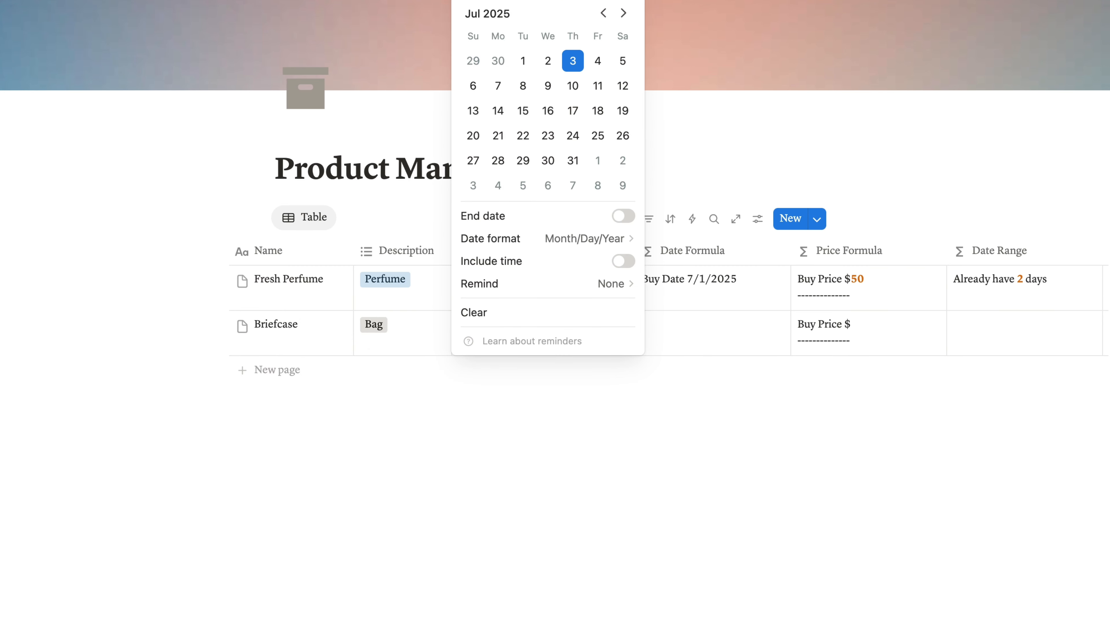
pyautogui.press('Return')
pyautogui.click(698, 311)
pyautogui.hscroll(1, 680, 356)
pyautogui.click(588, 340)
pyautogui.write('300')
pyautogui.press('Return')
pyautogui.hscroll(5, 718, 322)
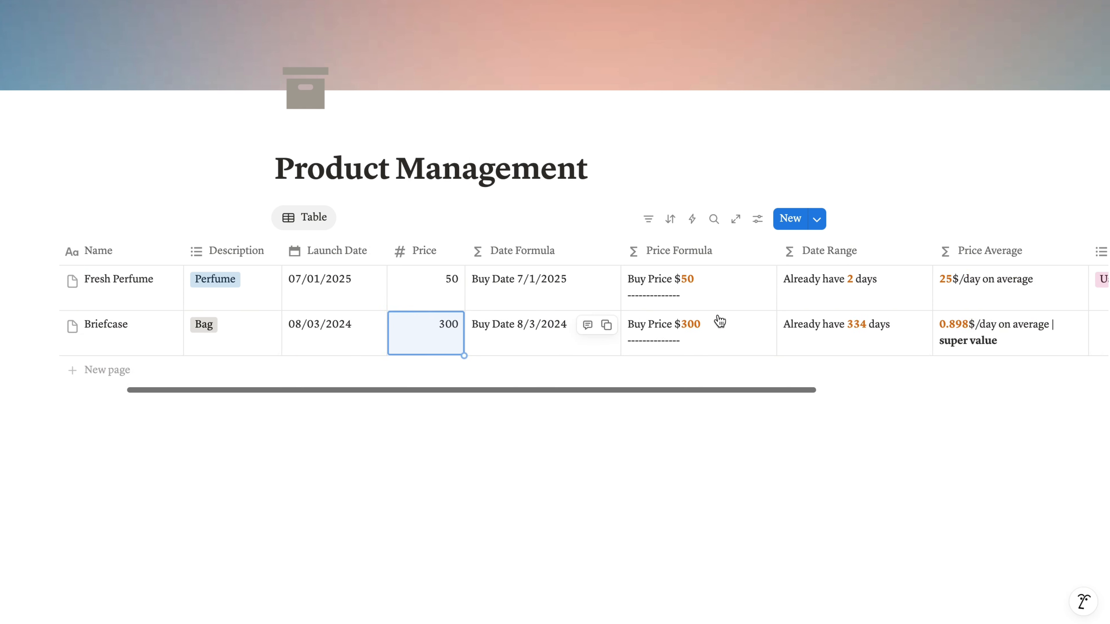
# - Assign the existing Using tag to Briefcase
pyautogui.click(983, 332)
pyautogui.click(915, 379)
pyautogui.press('Escape')
# - Add product rows Polaroid (Electronic, 07/15/2019, 120), Scarf (Clothes, 11/13/2024, 10), Windbreaker (Clothes, 07/12/2017, 350) and Macbook Air (Electronic, 05/07/2025, 999)
pyautogui.hscroll(-5, 651, 330)
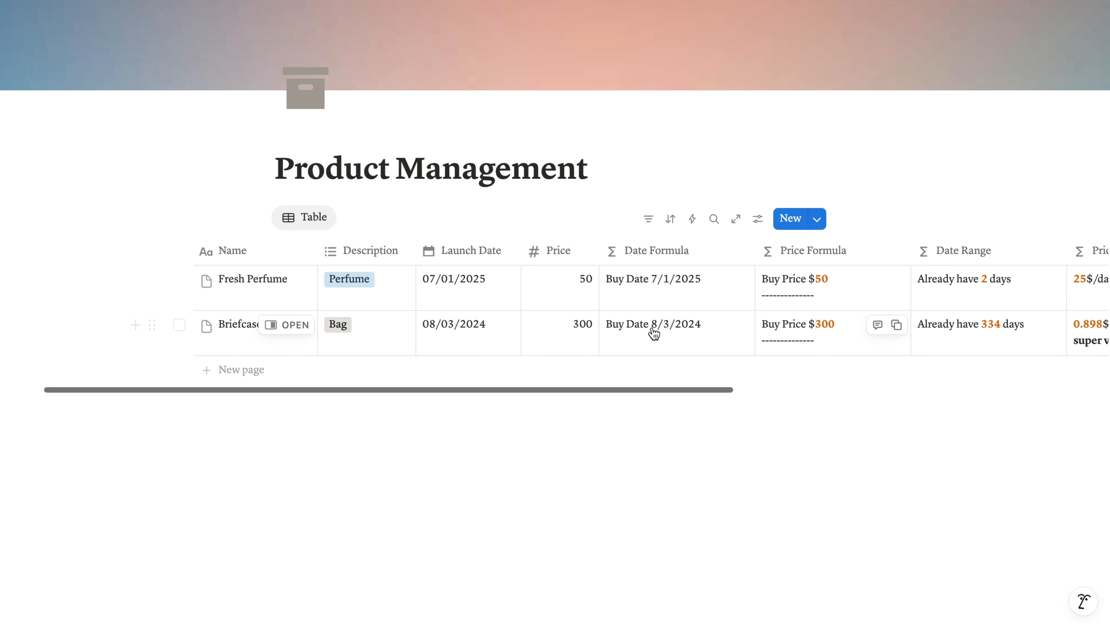
pyautogui.click(244, 370)
pyautogui.write('Polaroid')
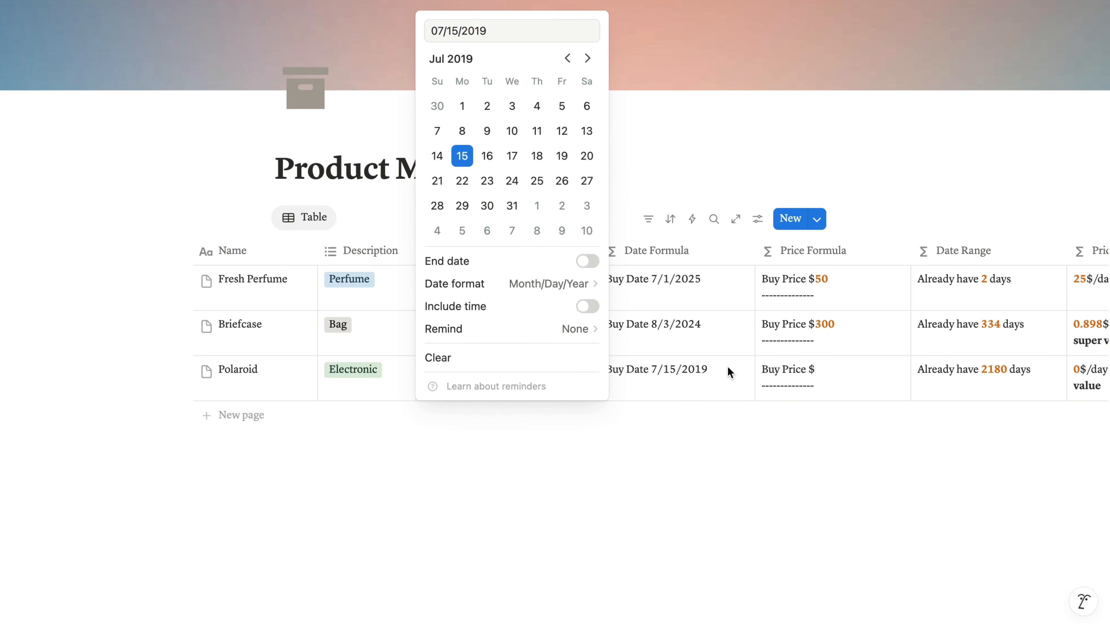
pyautogui.write('Windbreaker')
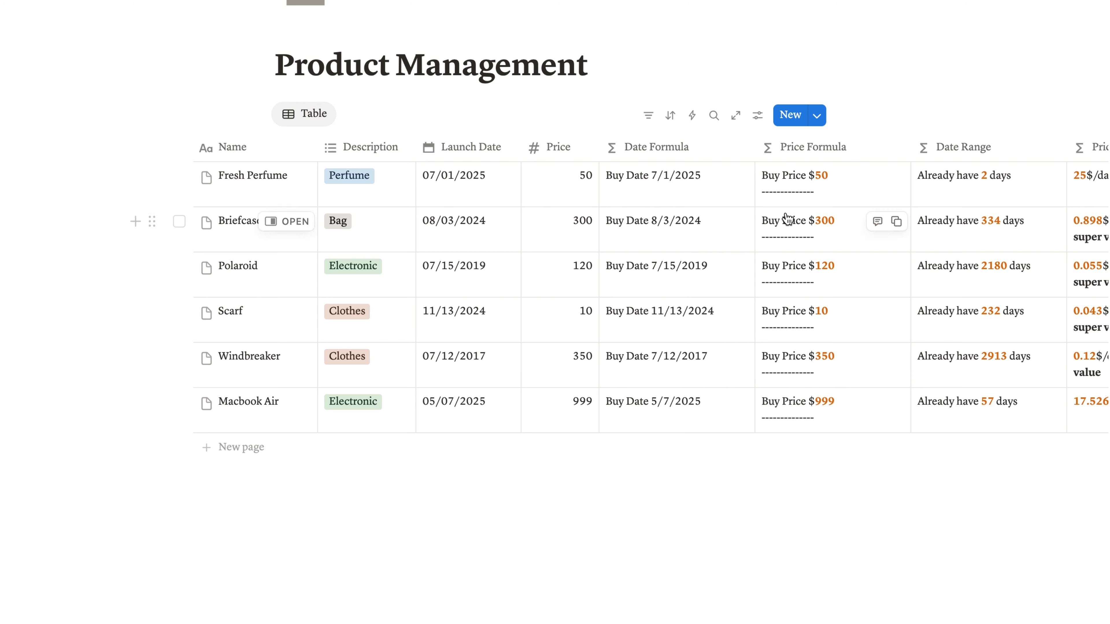
# - Change the layout of the product database view from Table to Gallery
pyautogui.click(758, 116)
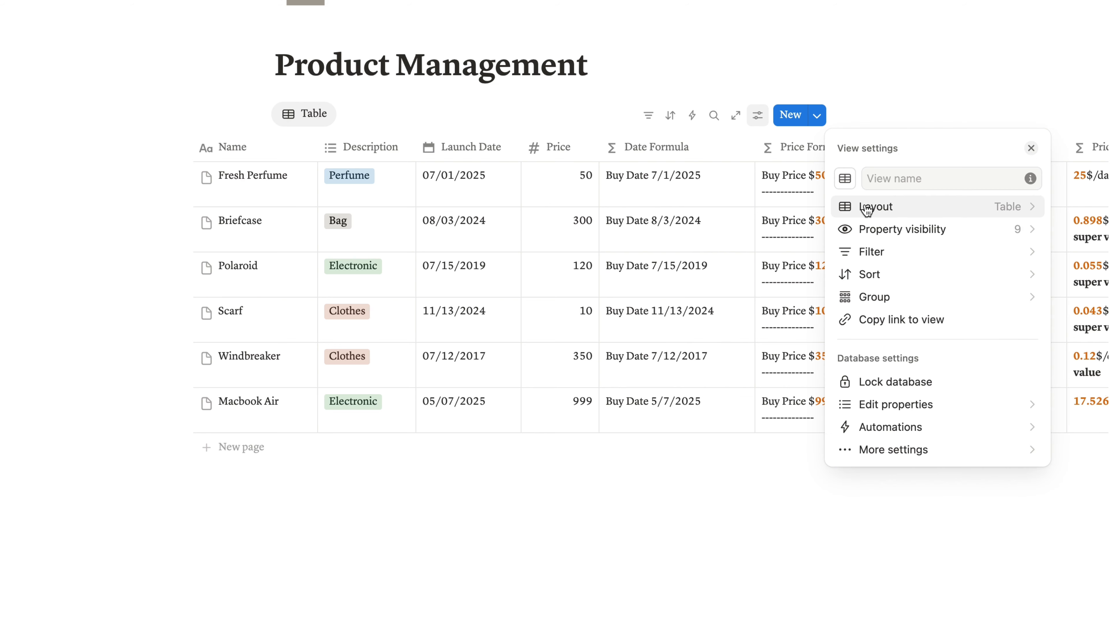
pyautogui.click(856, 136)
pyautogui.click(920, 253)
pyautogui.click(817, 218)
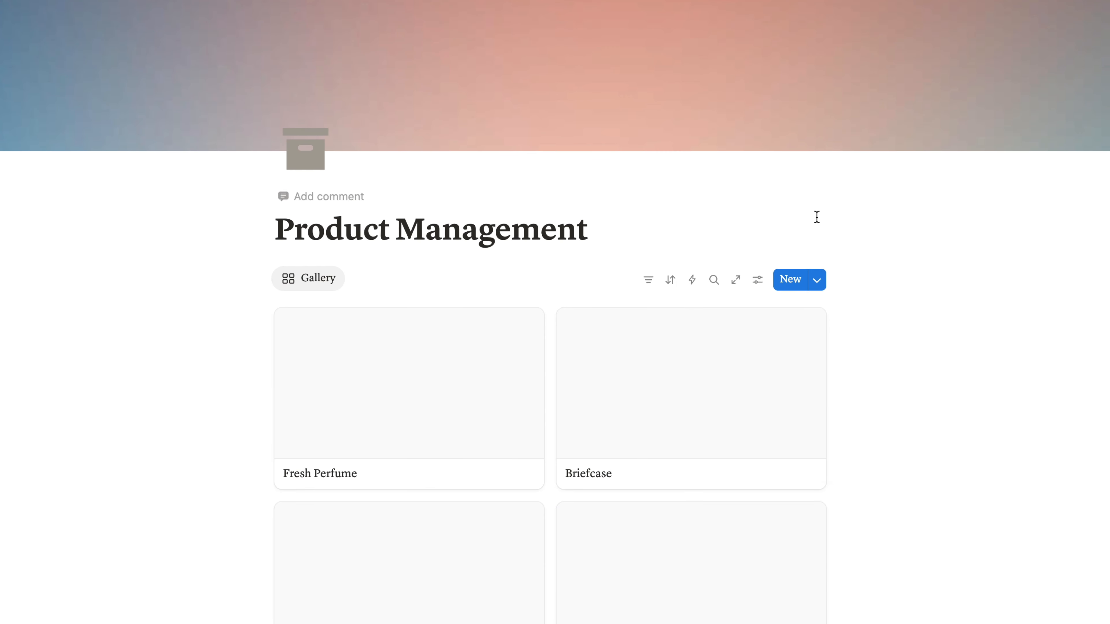
pyautogui.scroll(-3, 817, 218)
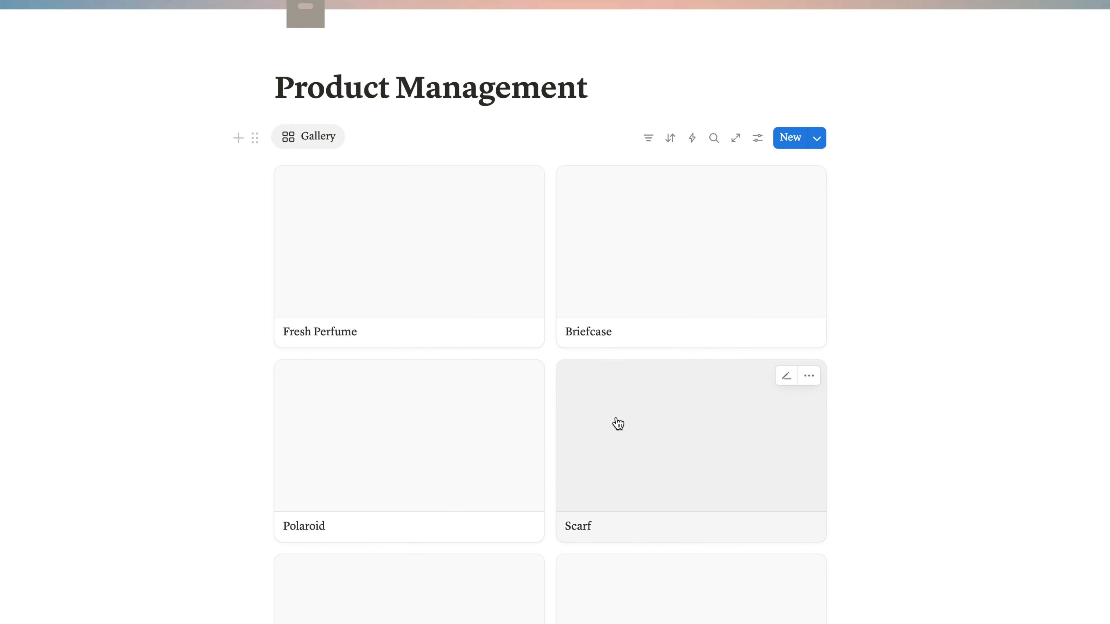
# - Show the Date Formula, Price Formula and Date Range properties on the gallery cards
pyautogui.click(816, 138)
pyautogui.click(759, 138)
pyautogui.scroll(-2, 936, 191)
pyautogui.click(935, 192)
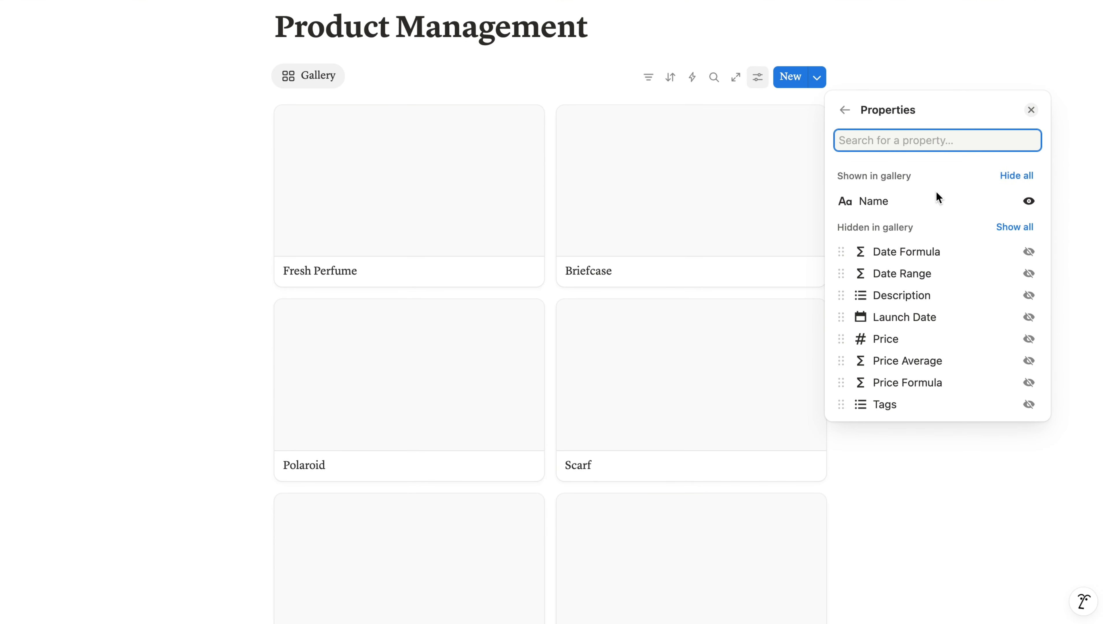
pyautogui.click(1028, 252)
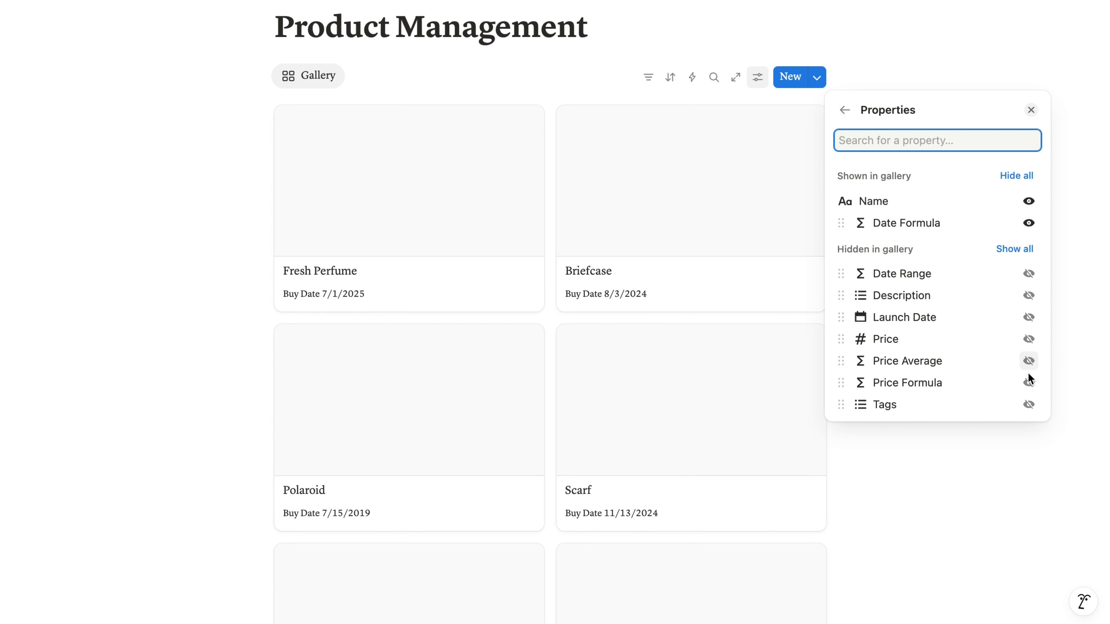
pyautogui.click(1028, 382)
pyautogui.click(1029, 297)
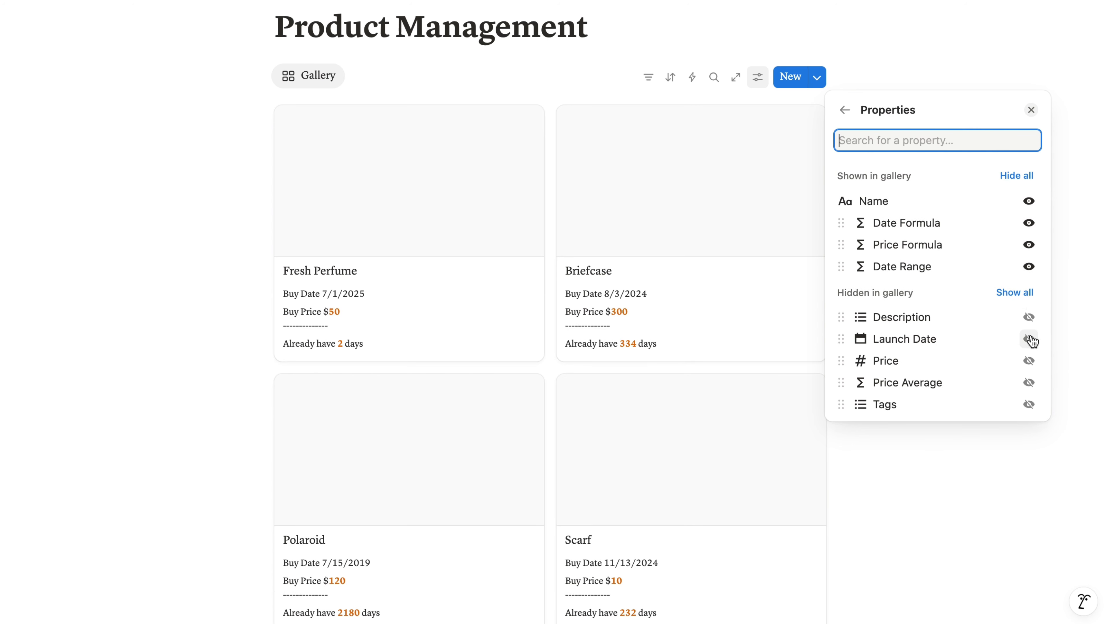
# - Also show Price Average, Tags and Description on the gallery cards, placing Description directly below the name
pyautogui.click(1029, 382)
pyautogui.click(1029, 405)
pyautogui.click(1028, 361)
pyautogui.moveTo(841, 332); pyautogui.dragTo(839, 205)
pyautogui.click(1072, 170)
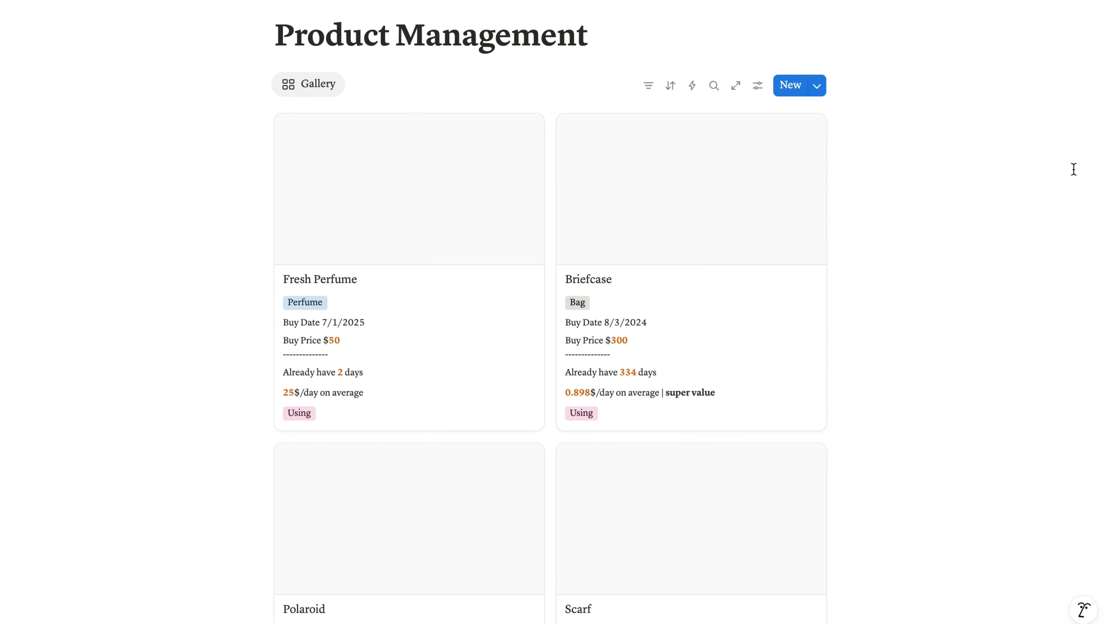
# - Add an image block to the Fresh Perfume page and upload the perfume photo from the computer into it
pyautogui.click(519, 217)
pyautogui.click(386, 464)
pyautogui.write('/ima')
pyautogui.press('Return')
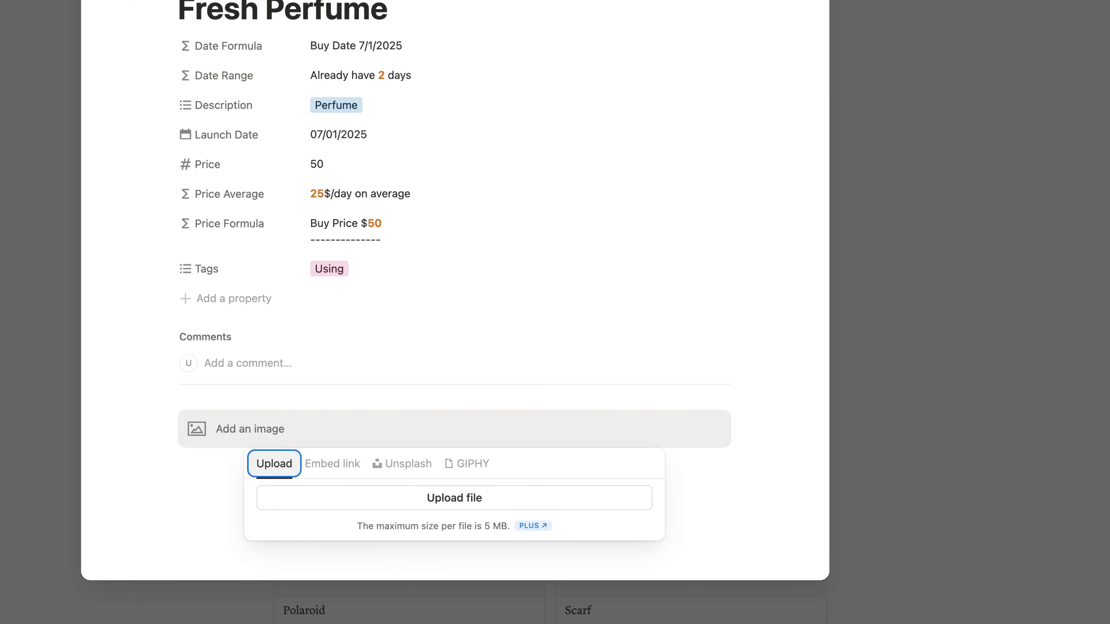
pyautogui.click(453, 498)
pyautogui.doubleClick(596, 144)
pyautogui.click(920, 117)
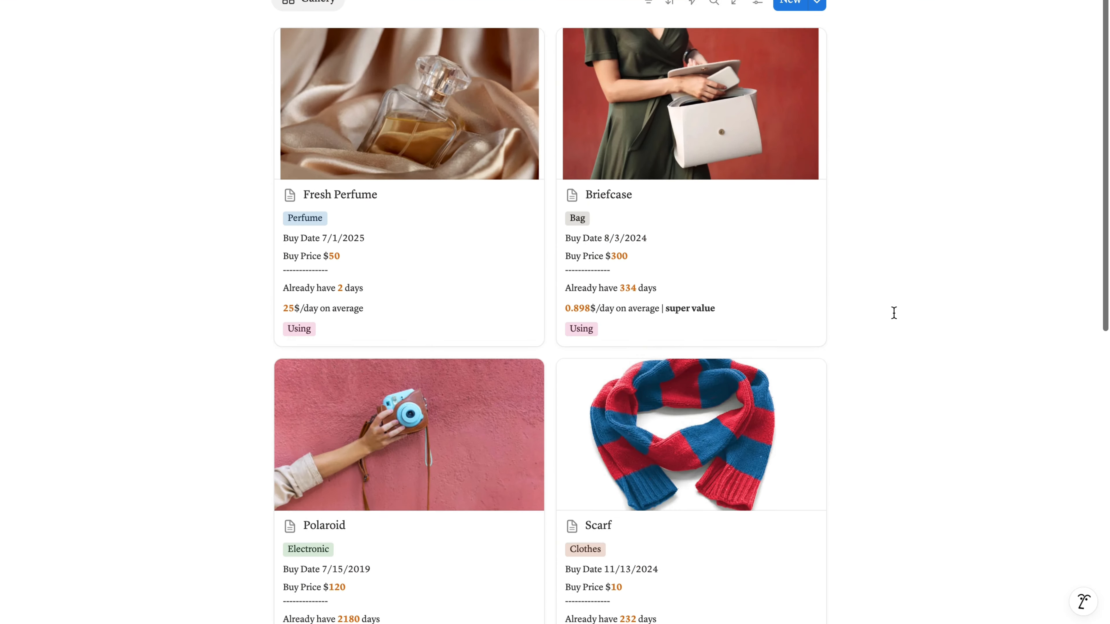
# - Set the gallery's card size to Small
pyautogui.scroll(5, 891, 313)
pyautogui.click(758, 165)
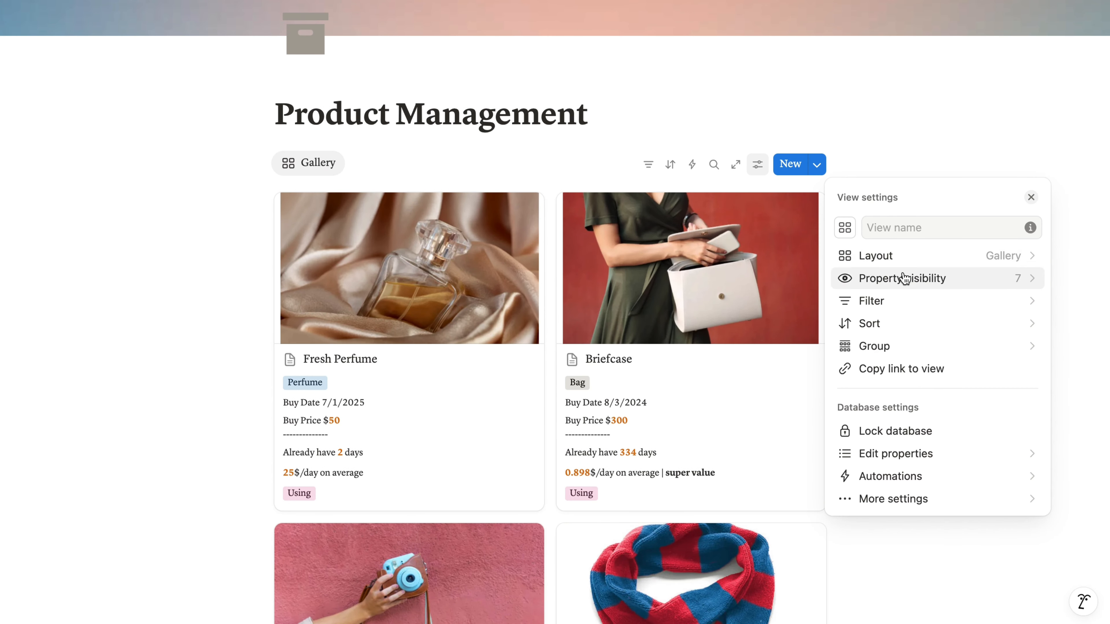
pyautogui.click(896, 256)
pyautogui.click(927, 387)
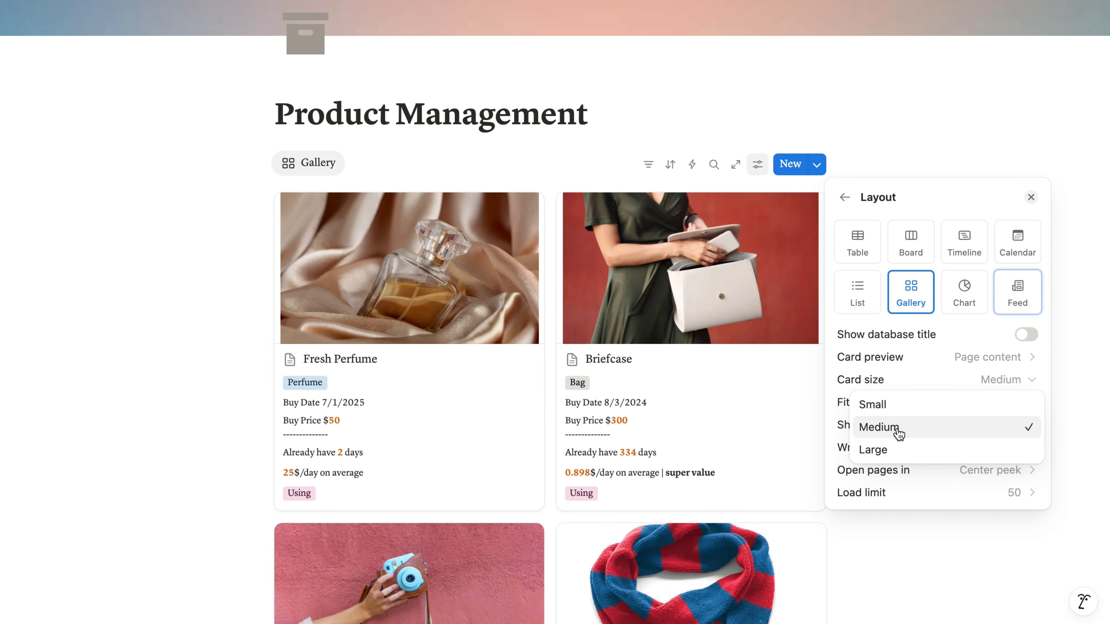
pyautogui.click(878, 404)
pyautogui.click(899, 136)
# - Insert a donut chart below the gallery, using the existing Product database of the Product Management page as its source
pyautogui.scroll(-3, 899, 137)
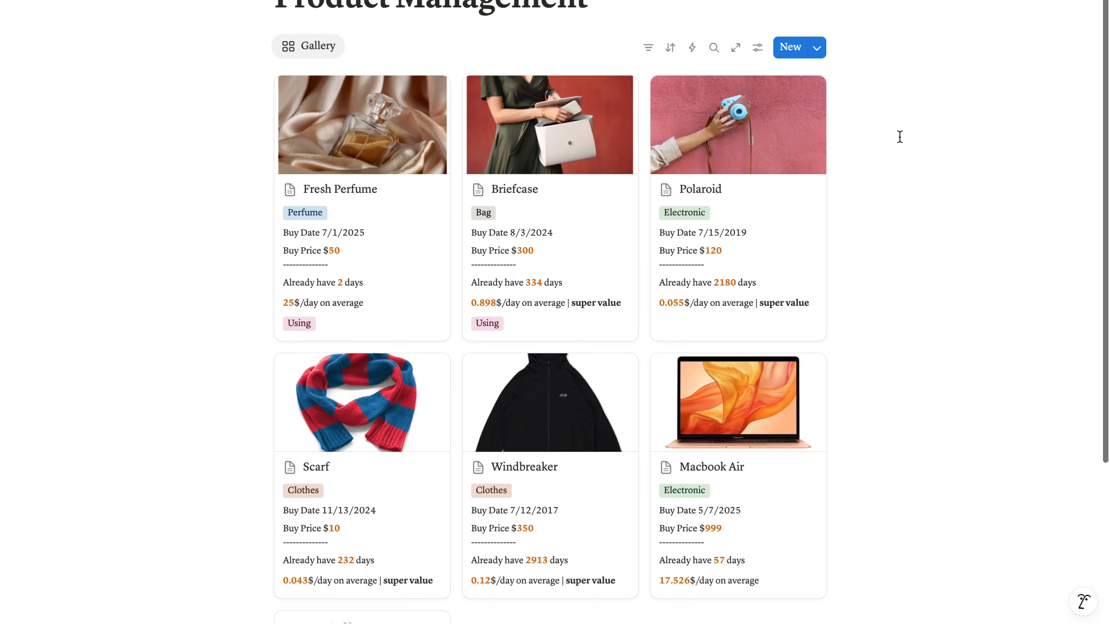
pyautogui.scroll(-5, 599, 590)
pyautogui.click(599, 589)
pyautogui.write('/cha')
pyautogui.press('Down')
pyautogui.press('Down')
pyautogui.press('Down')
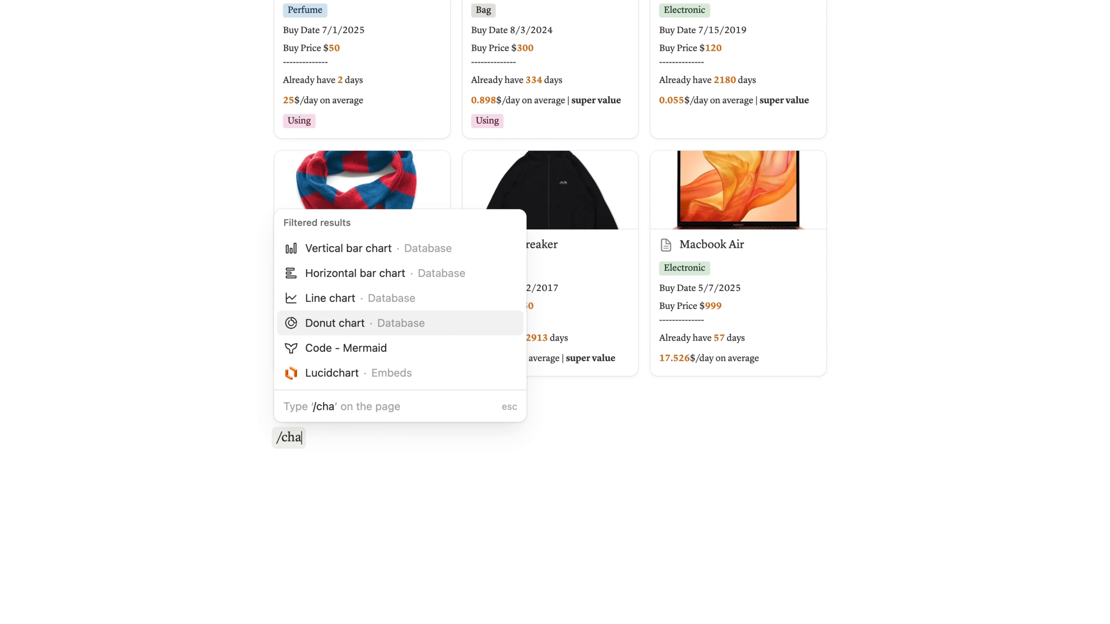
pyautogui.press('Return')
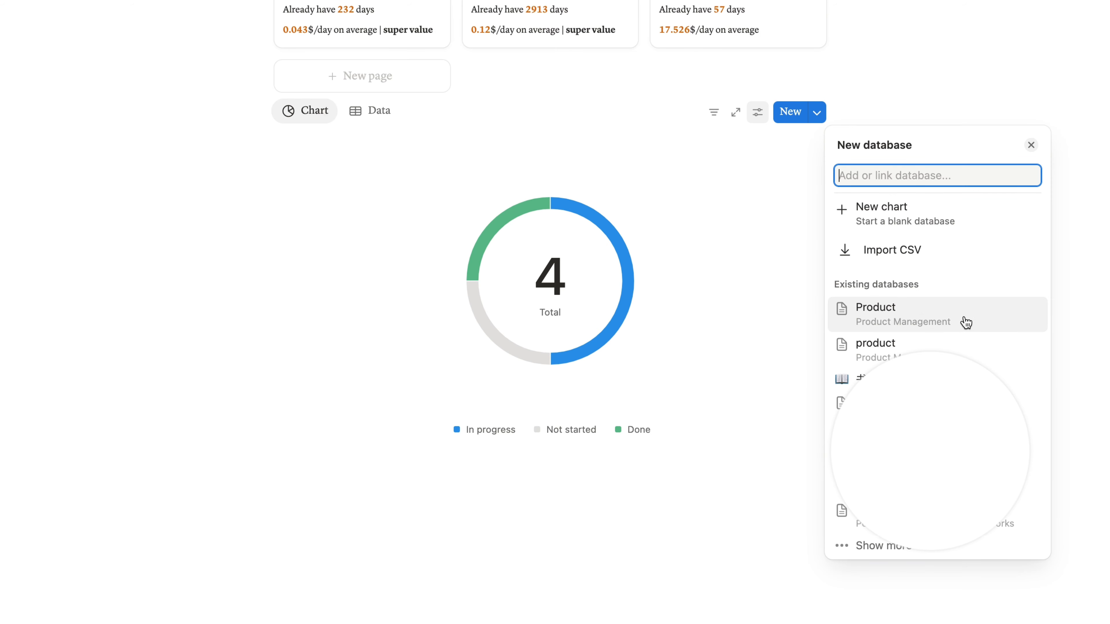
pyautogui.click(965, 323)
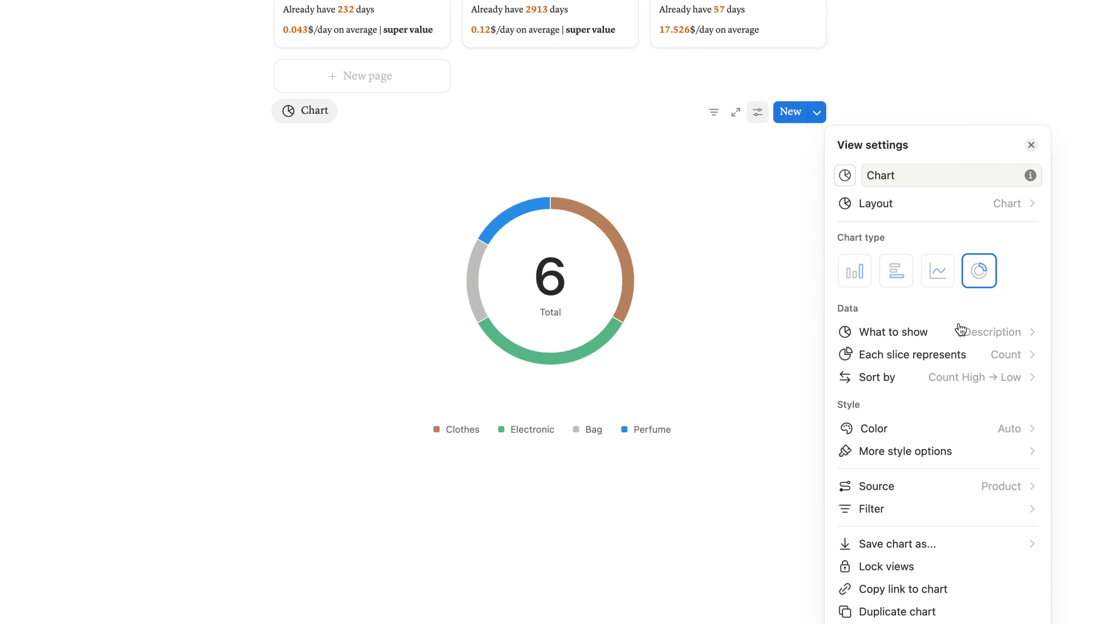
# - Make each slice of the donut chart represent the sum of Price
pyautogui.click(946, 357)
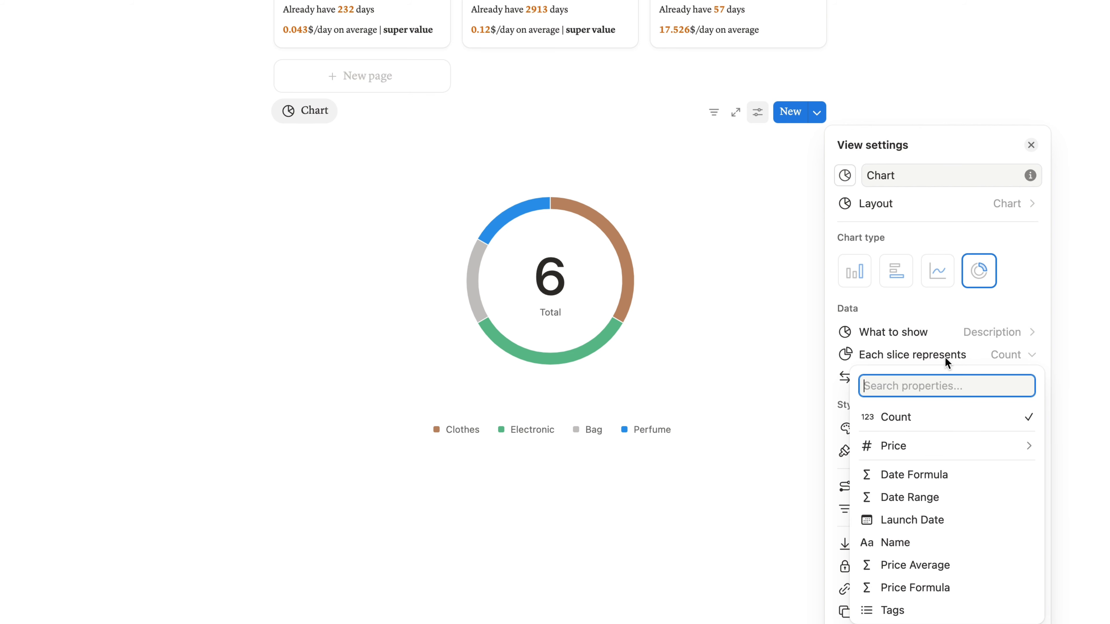
pyautogui.moveTo(909, 447)
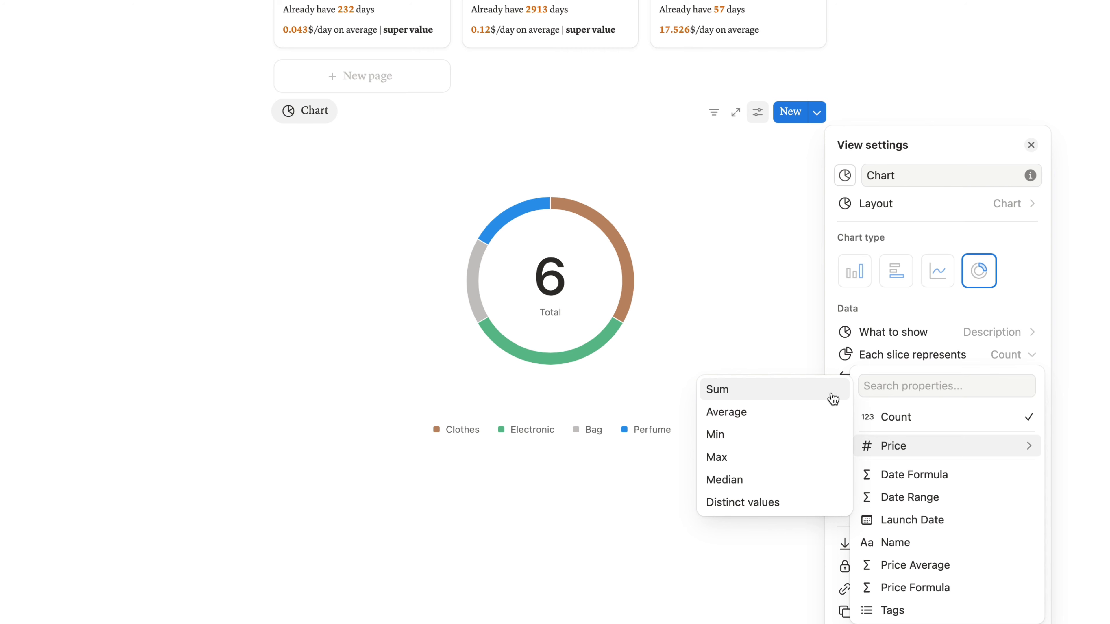
pyautogui.click(830, 390)
pyautogui.click(904, 380)
pyautogui.click(904, 379)
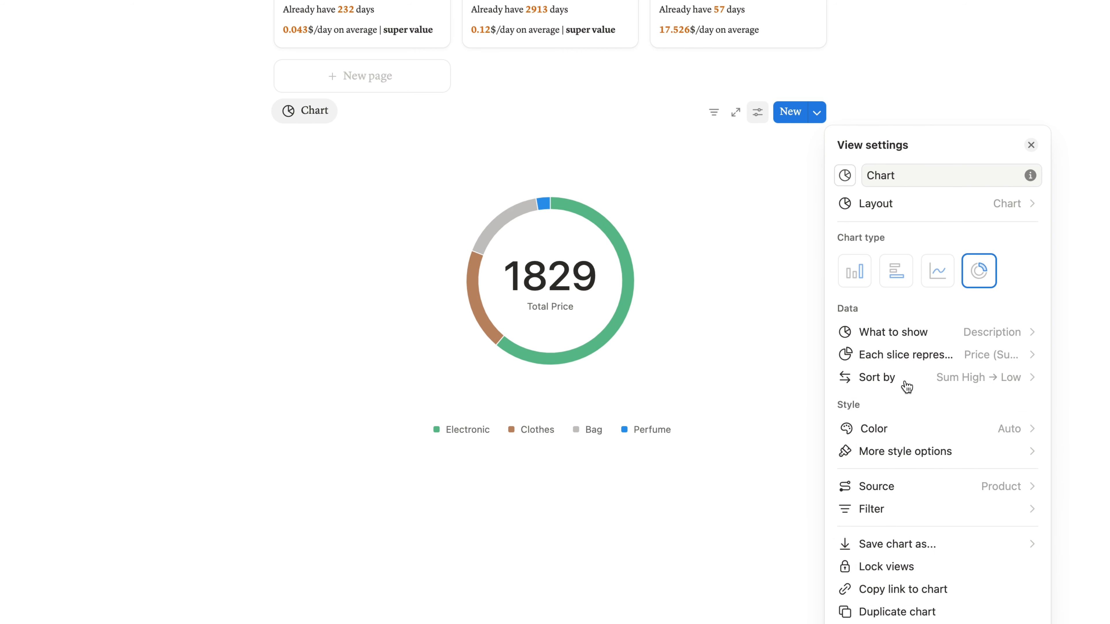
# - Set the donut chart's color to Red and turn on coloring by value
pyautogui.click(896, 429)
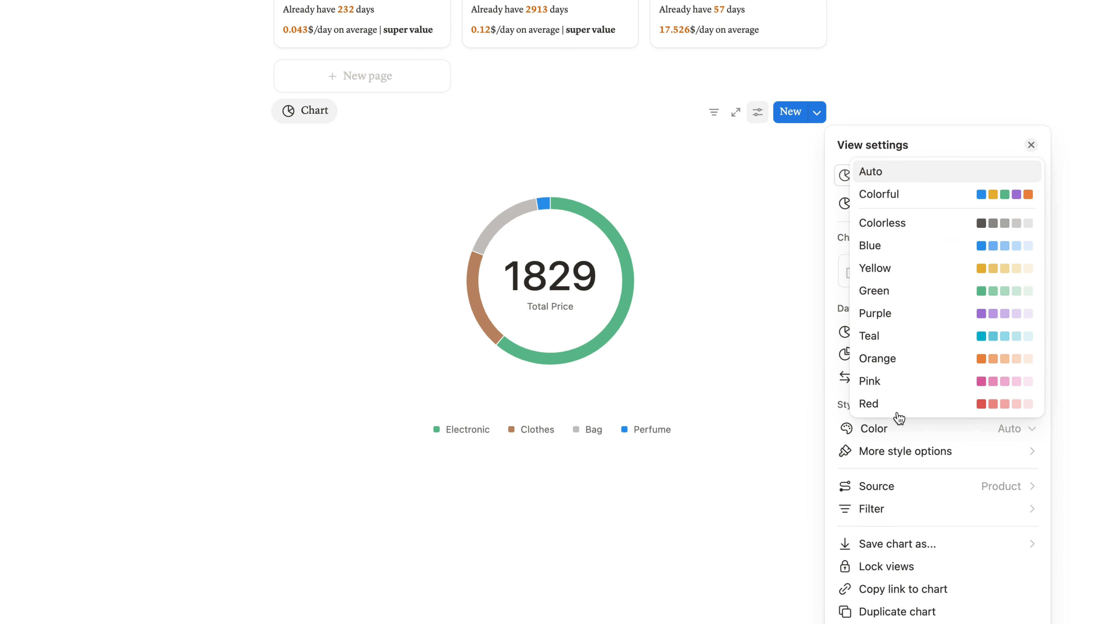
pyautogui.click(899, 403)
pyautogui.click(891, 453)
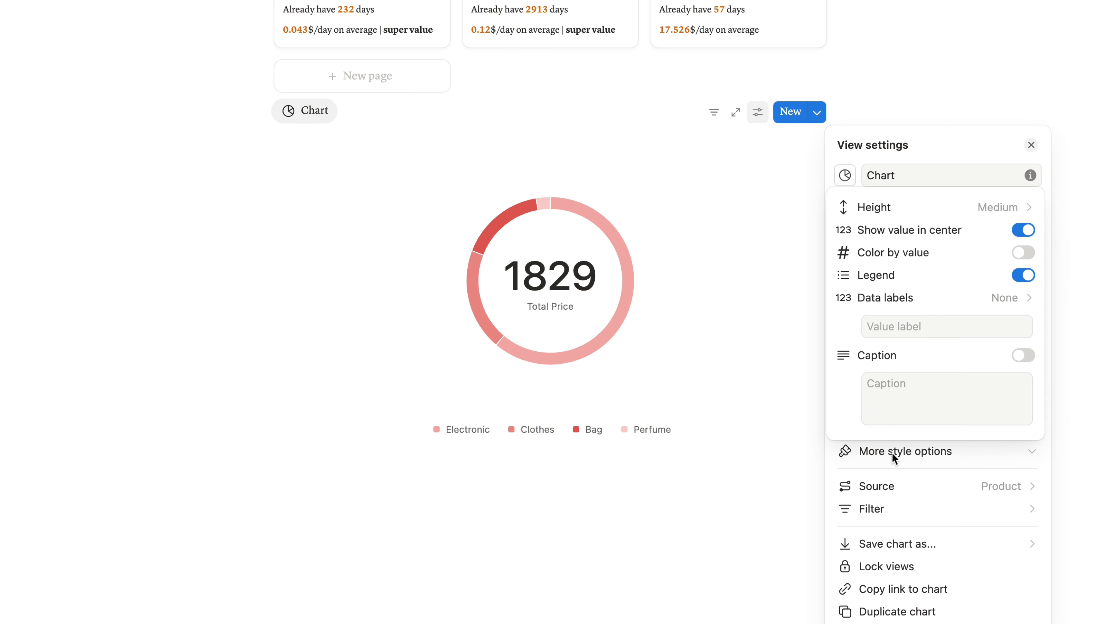
pyautogui.click(1018, 256)
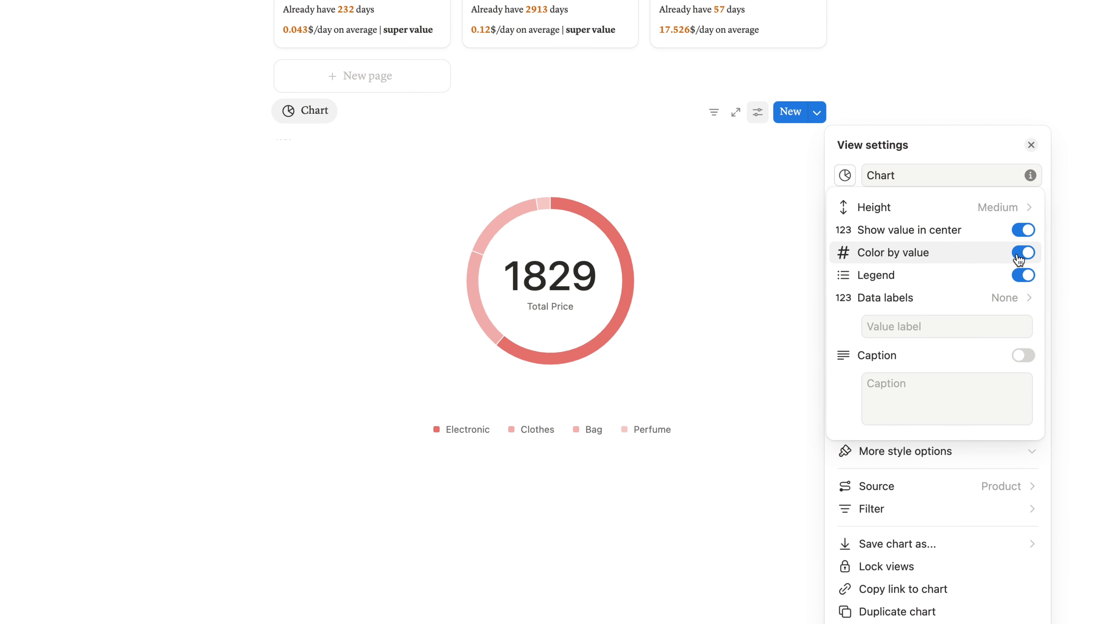
# - Try the Small height for the donut chart and set it back to Medium
pyautogui.click(1004, 217)
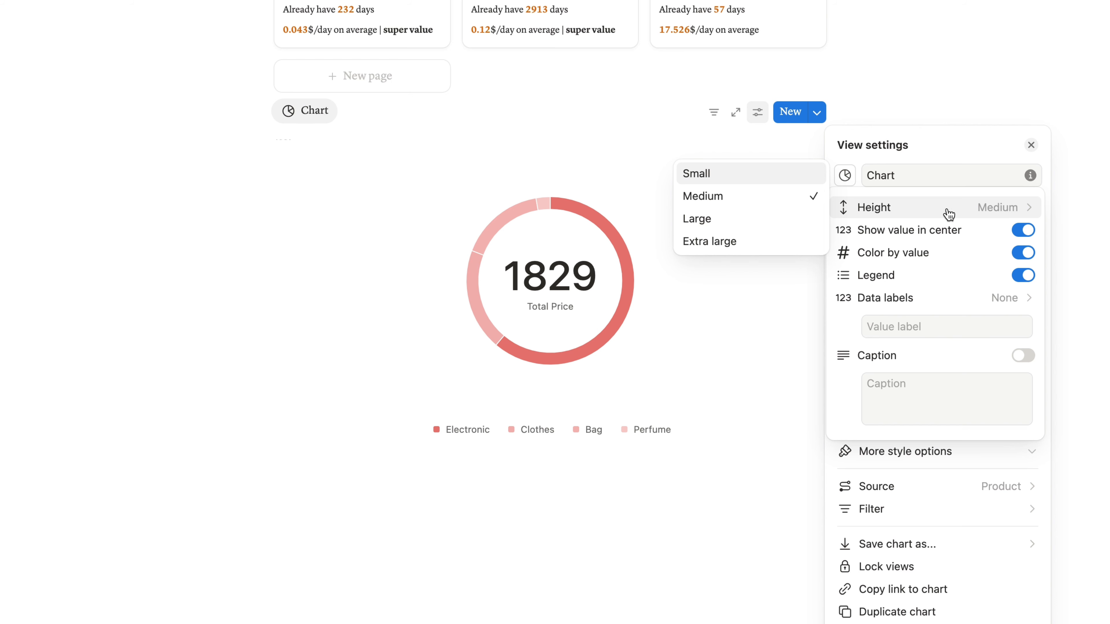
pyautogui.click(788, 179)
pyautogui.click(898, 218)
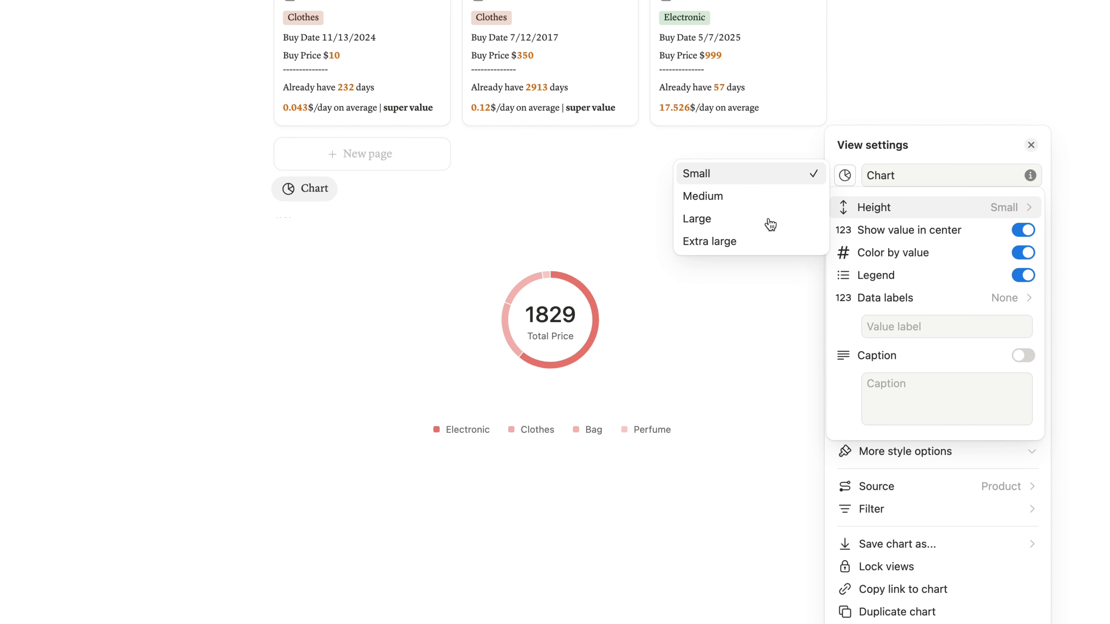
pyautogui.click(736, 198)
# - Set the donut chart's data labels to Name and value (%)
pyautogui.click(924, 298)
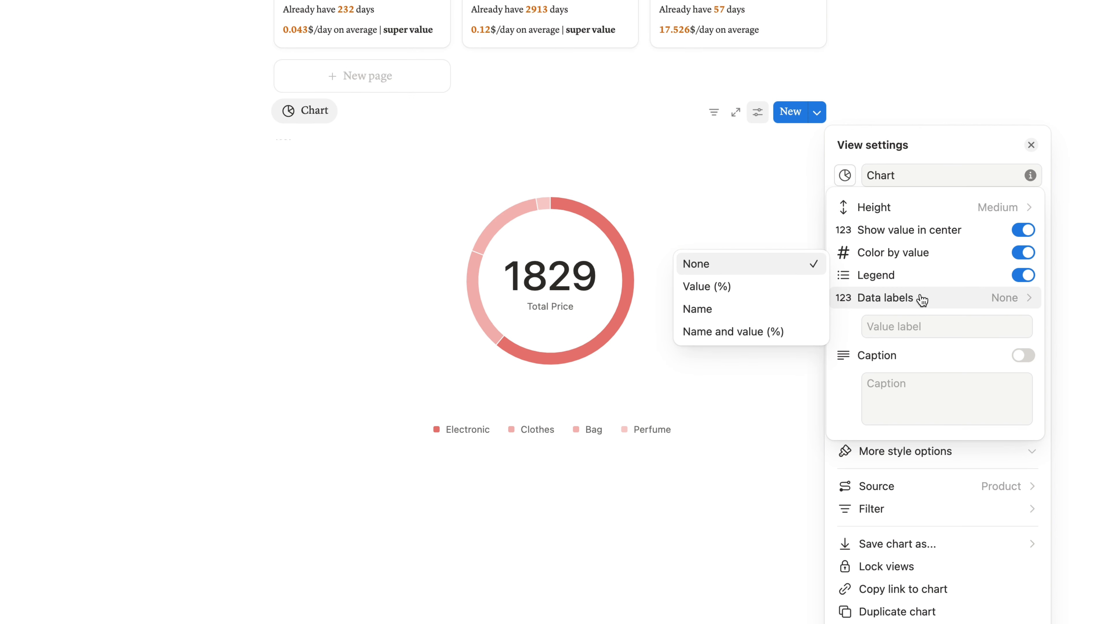
pyautogui.click(798, 287)
pyautogui.click(888, 302)
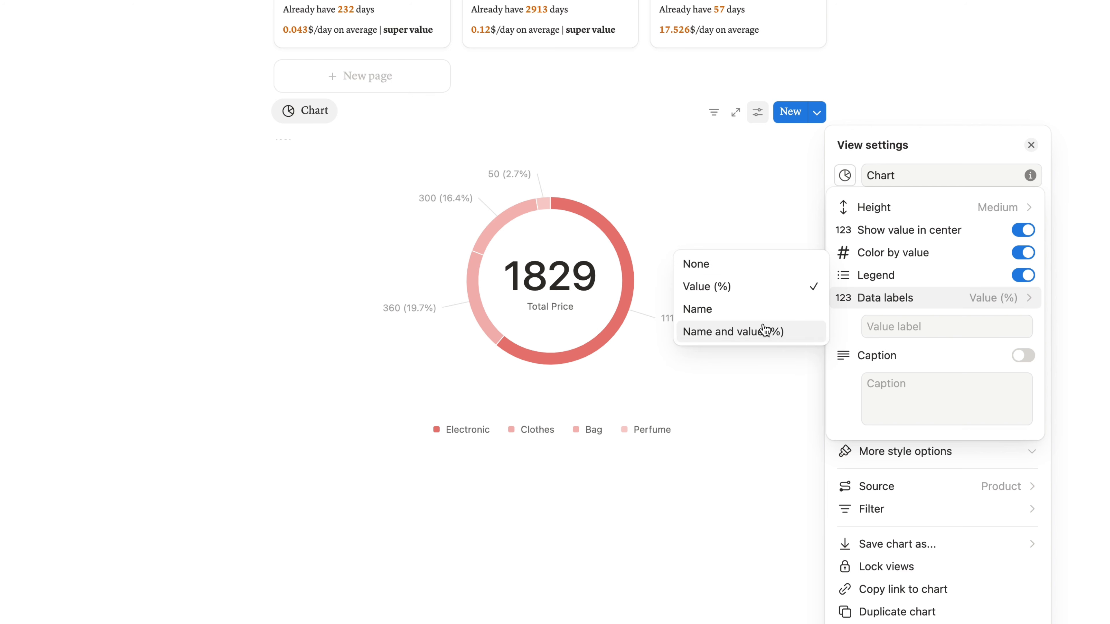
pyautogui.click(764, 330)
pyautogui.click(763, 322)
pyautogui.moveTo(727, 319)
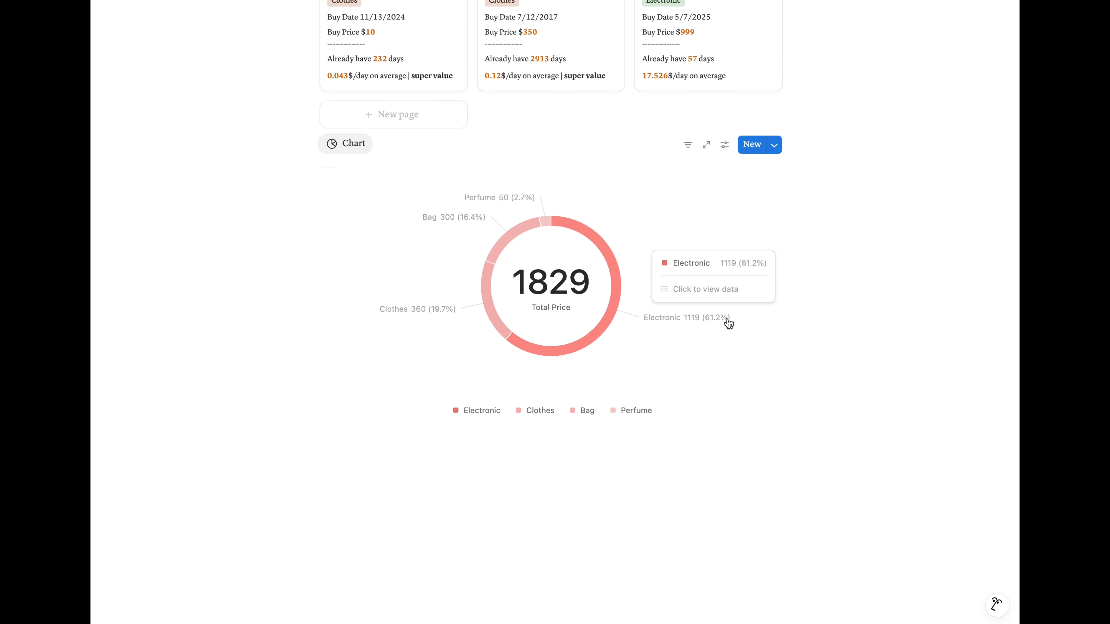
pyautogui.moveTo(526, 204)
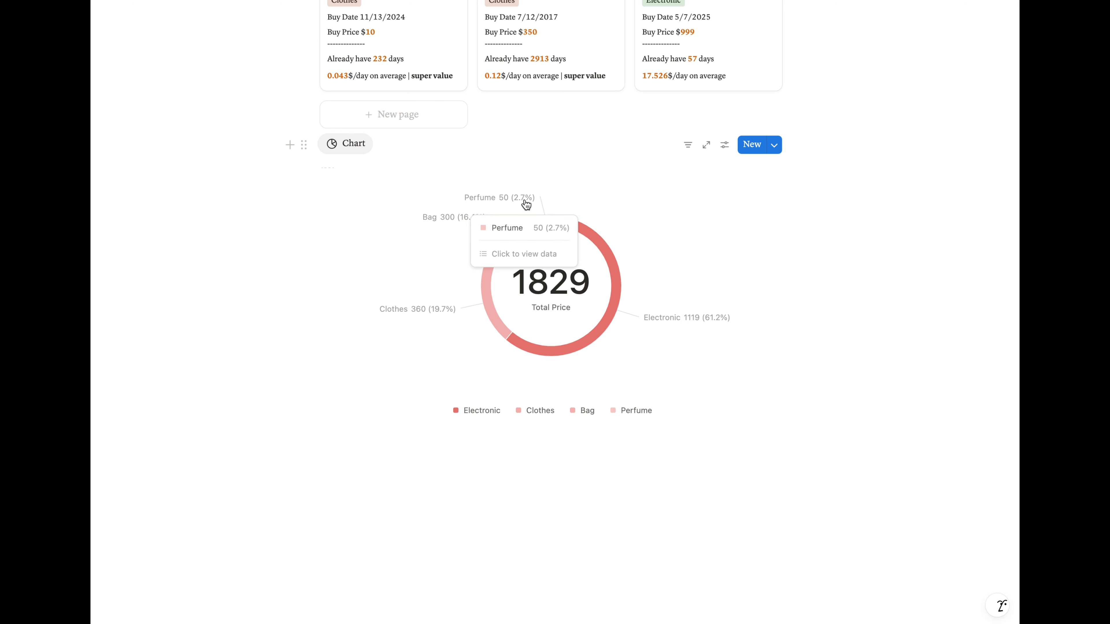